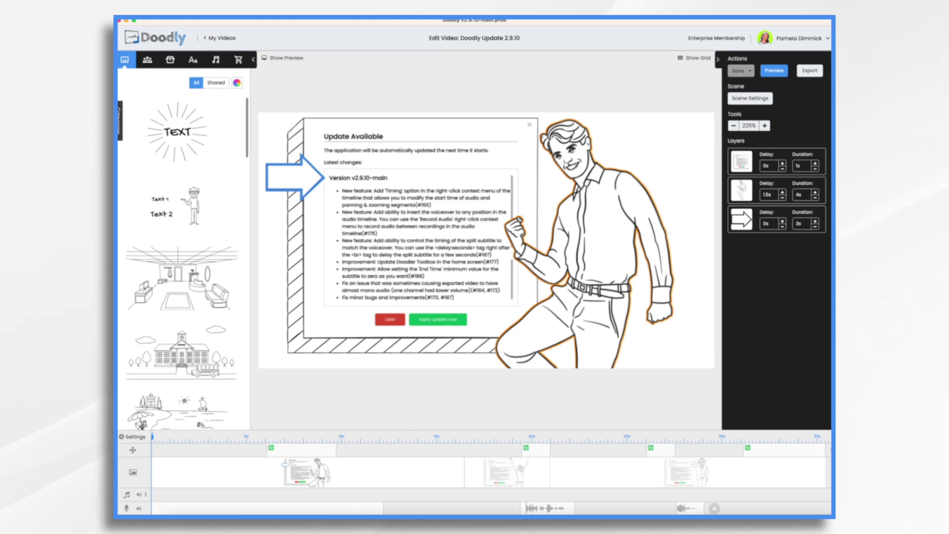
Step: Open the camera move's timing, start a voiceover recording, and begin typing the delay tag 'dela'
left_click(539, 451)
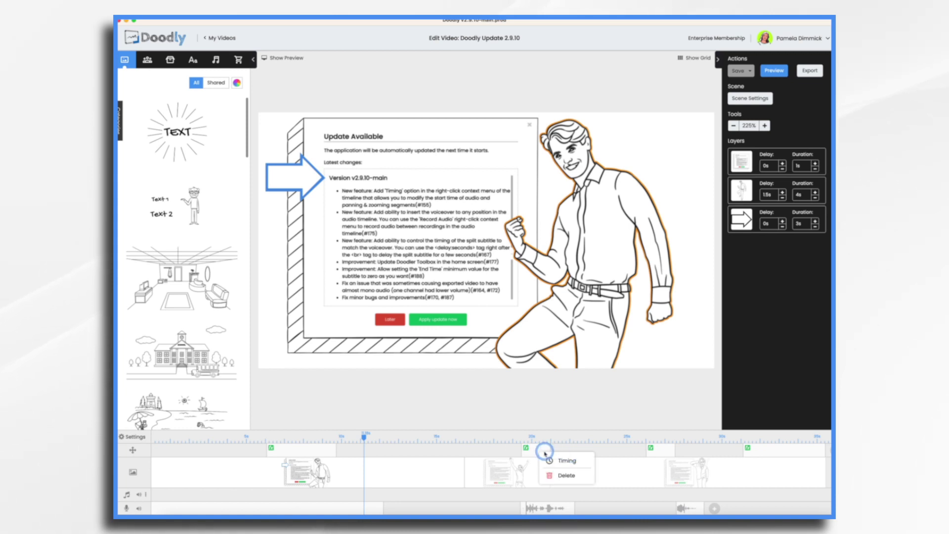
left_click(571, 460)
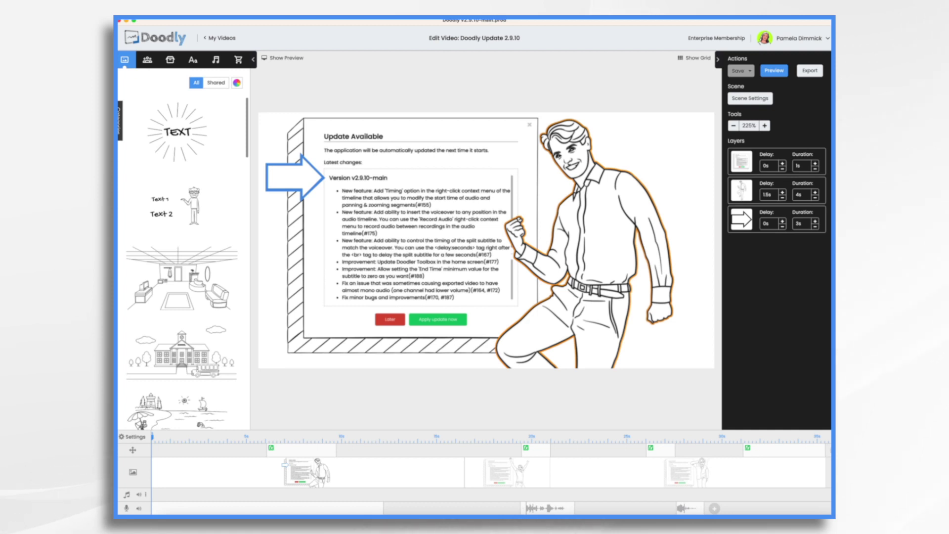
right_click(466, 508)
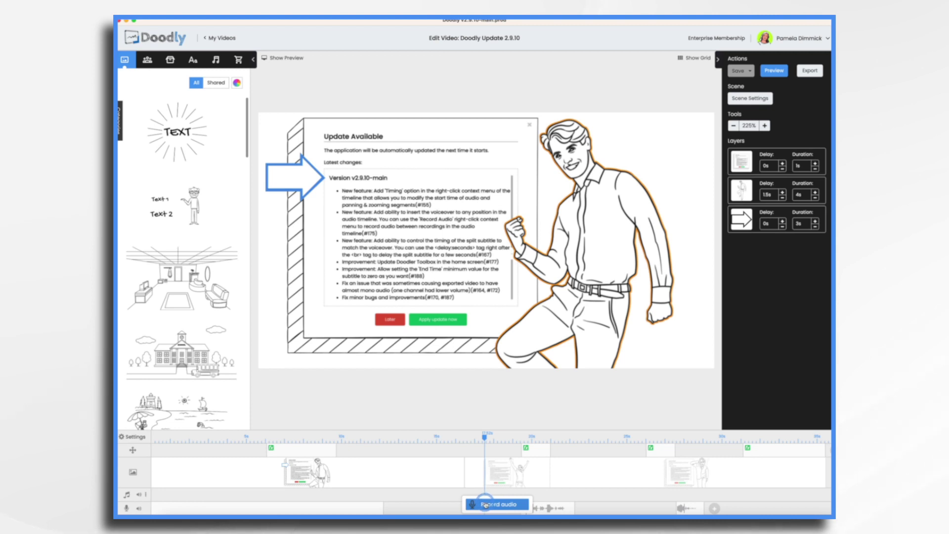
left_click(447, 507)
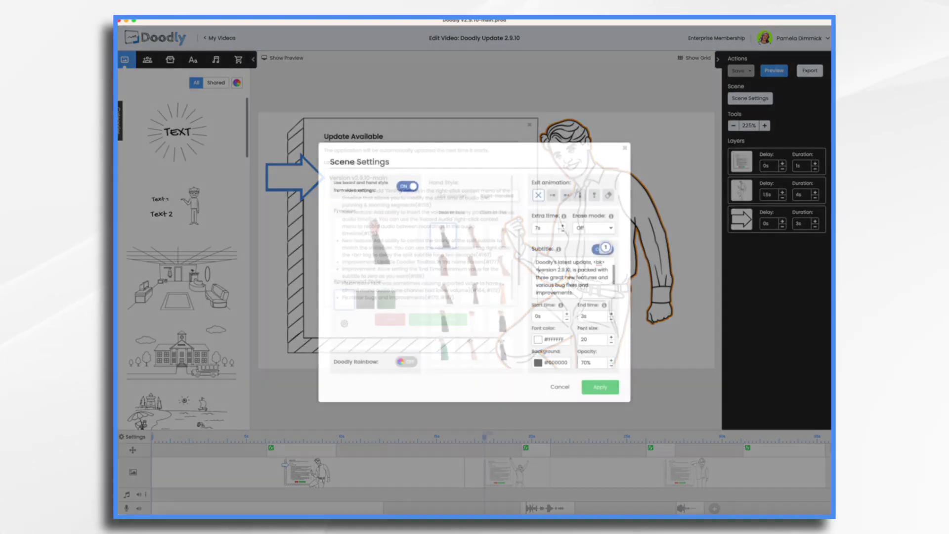
type("dela")
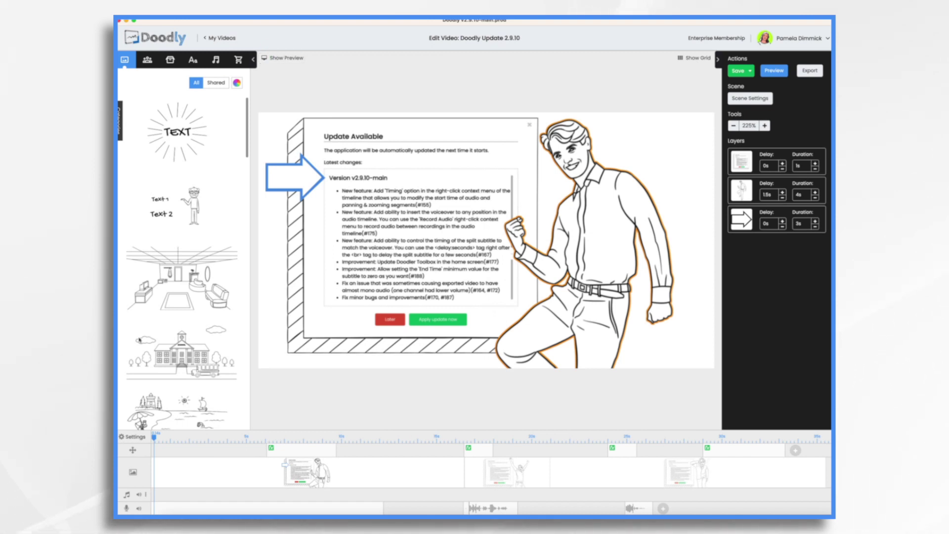
left_click(254, 440)
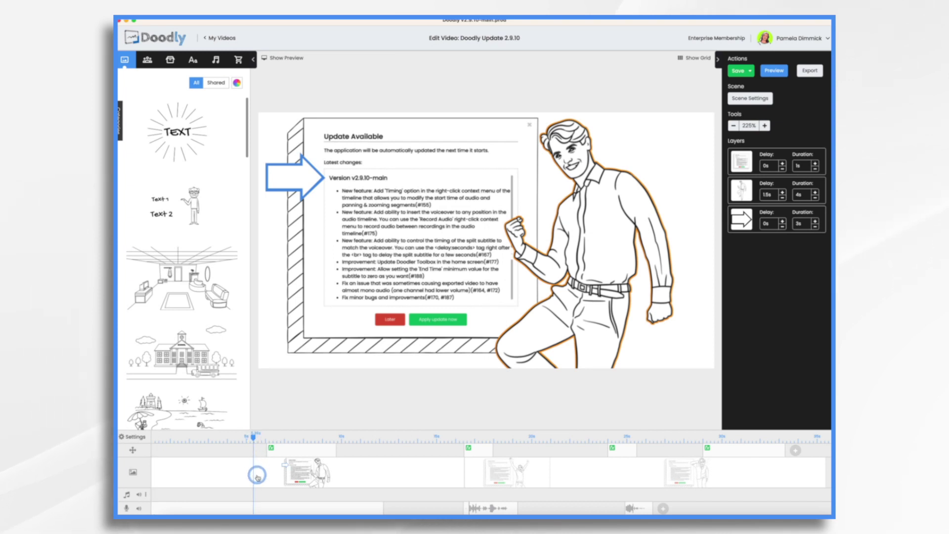
left_click(297, 469)
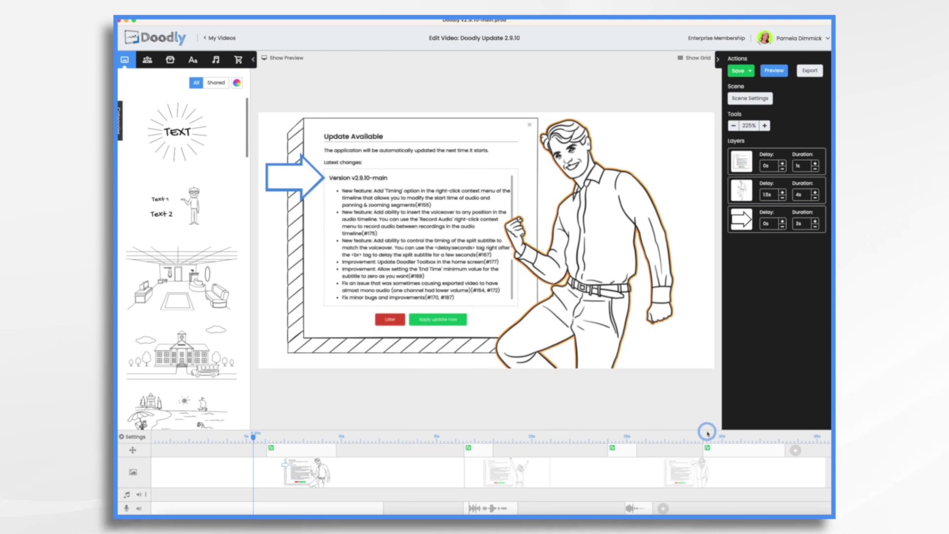
left_click(772, 71)
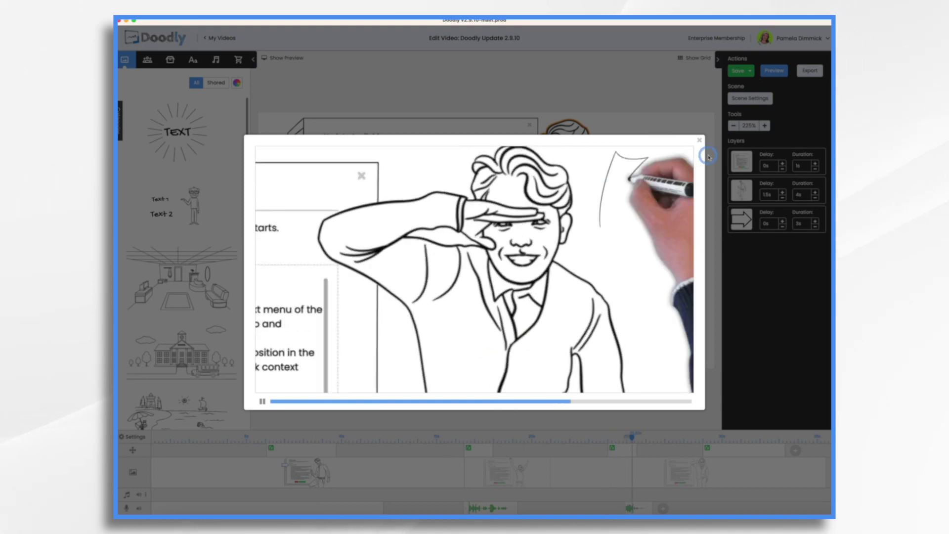
left_click(699, 142)
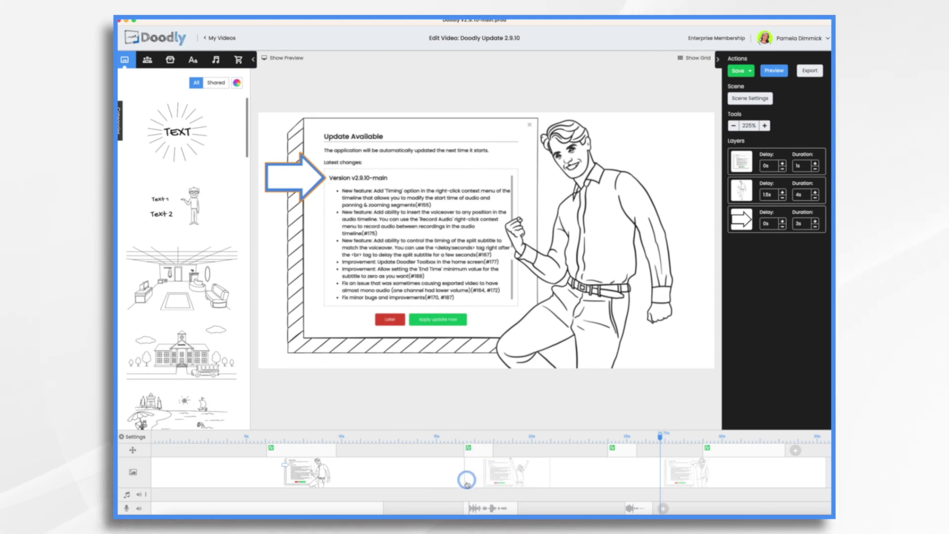
Step: Select the Boing clip, then change the scene's Extra time from 7s and apply it
mouse_move(466, 453)
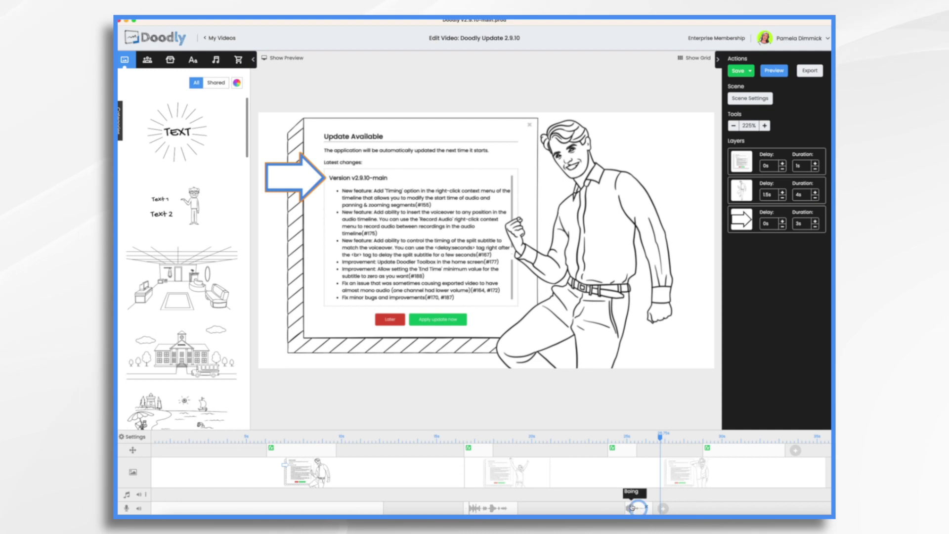
left_click(809, 71)
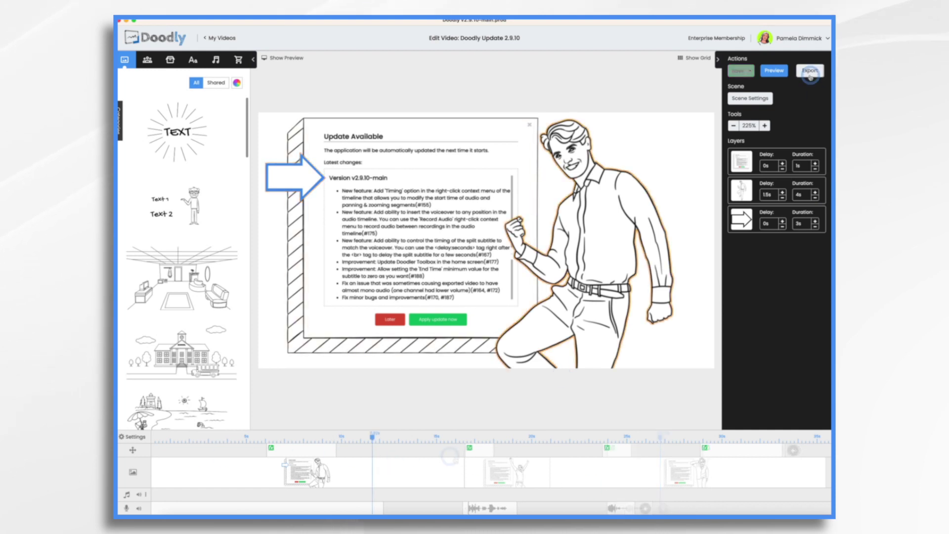
left_click(750, 98)
left_click(540, 239)
left_click(541, 230)
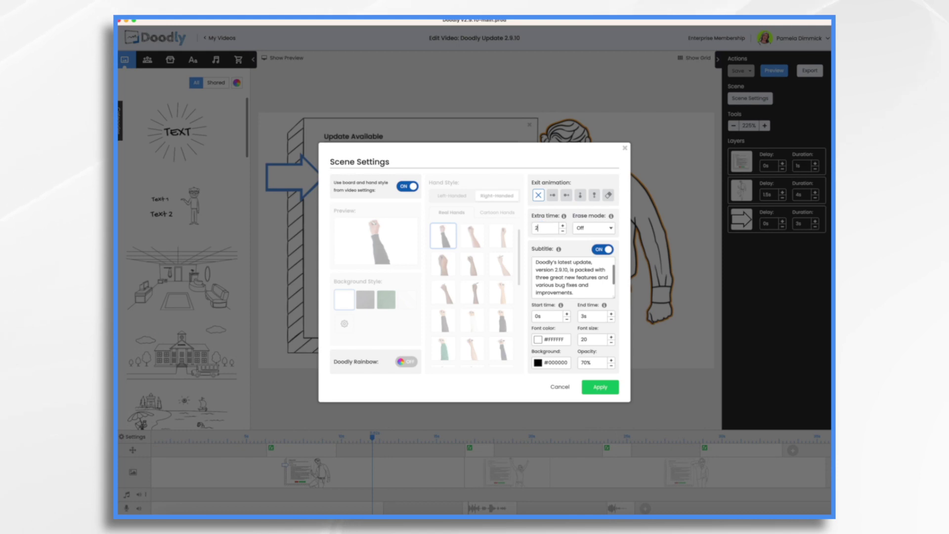
left_click(606, 387)
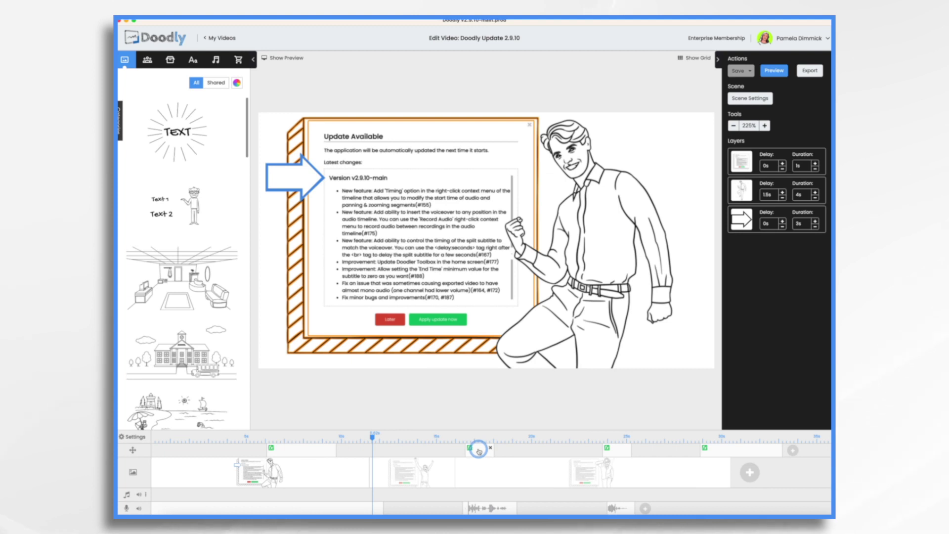
Step: Set the camera move's start time to 11.52s with automatic shifting enabled
right_click(479, 451)
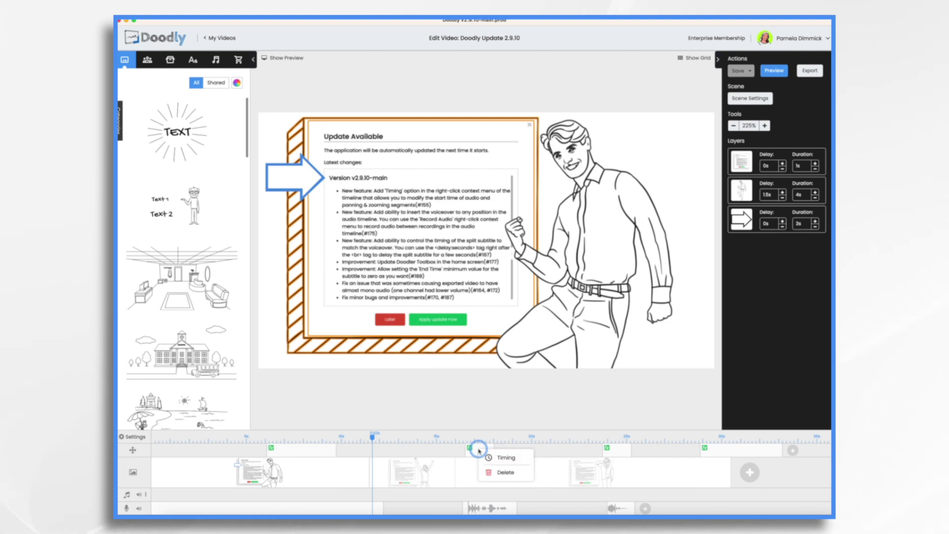
left_click(505, 459)
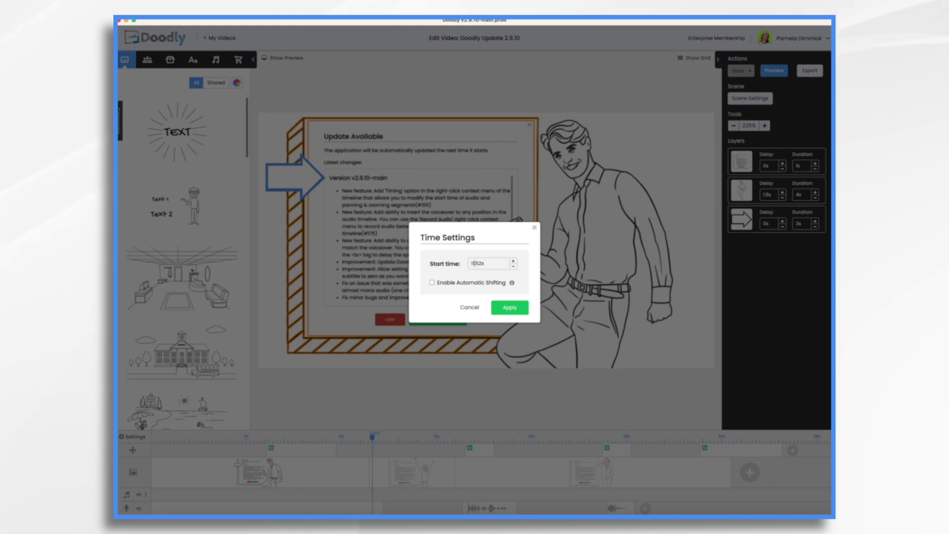
double_click(478, 268)
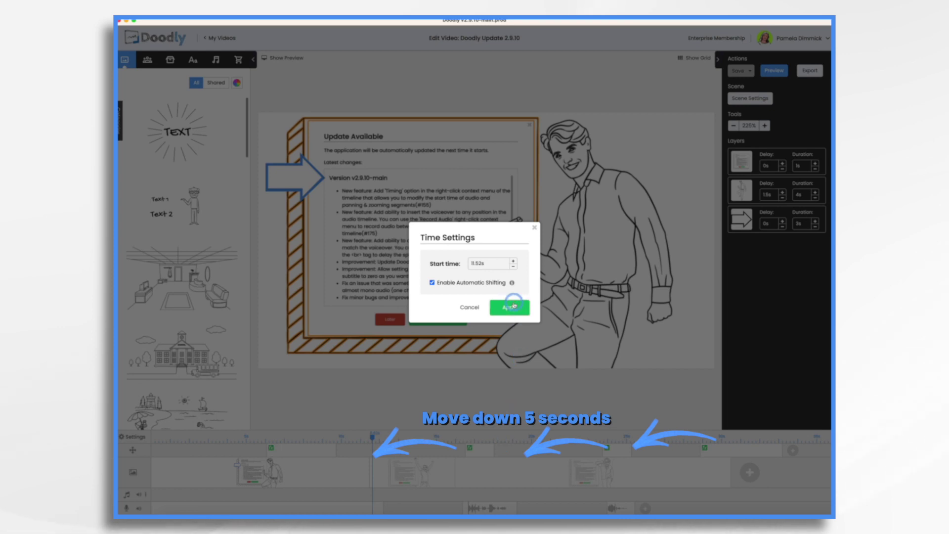
left_click(513, 308)
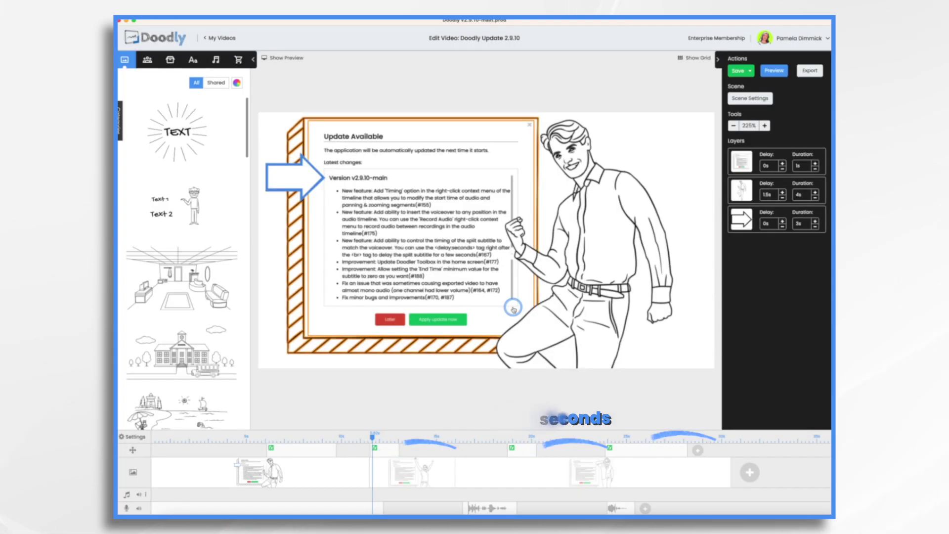
Step: Move the recorded voiceover to start at 11.38s with automatic shifting enabled
right_click(487, 508)
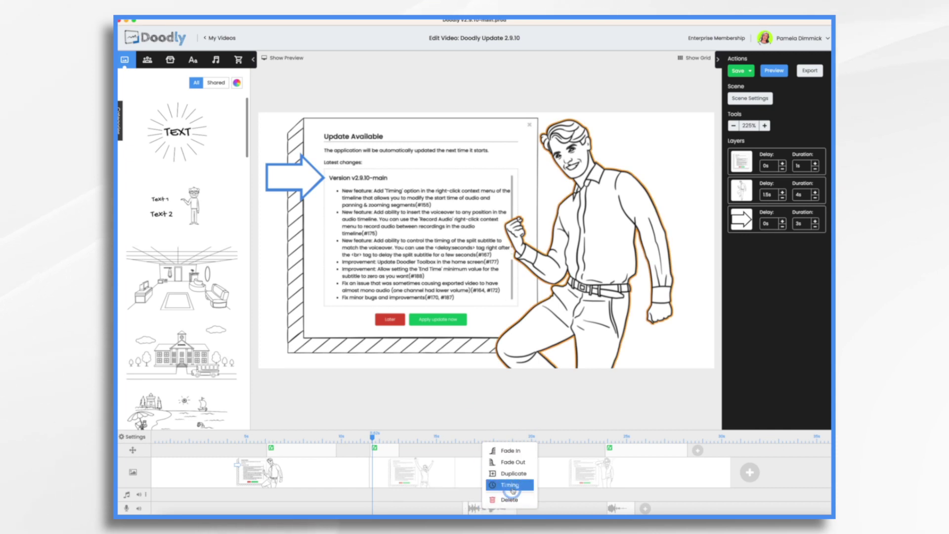
left_click(515, 486)
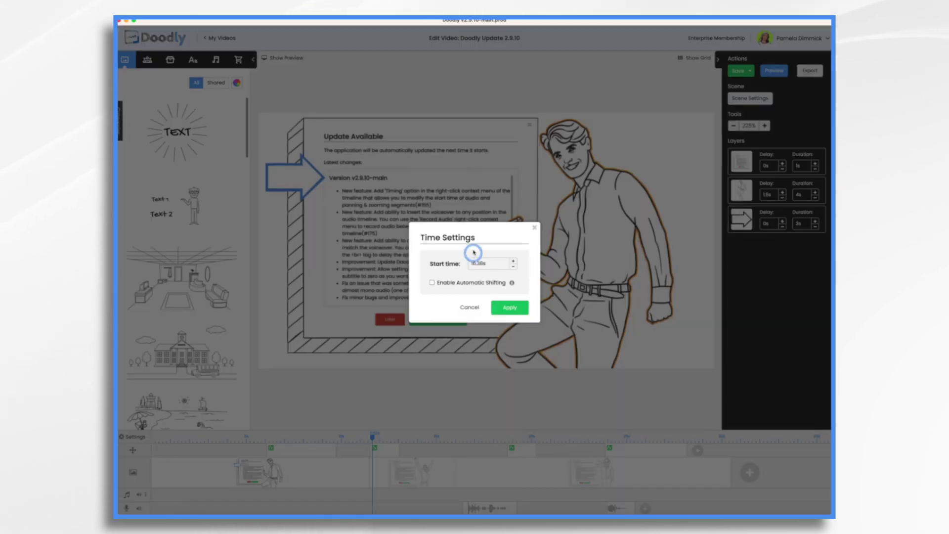
left_click(478, 266)
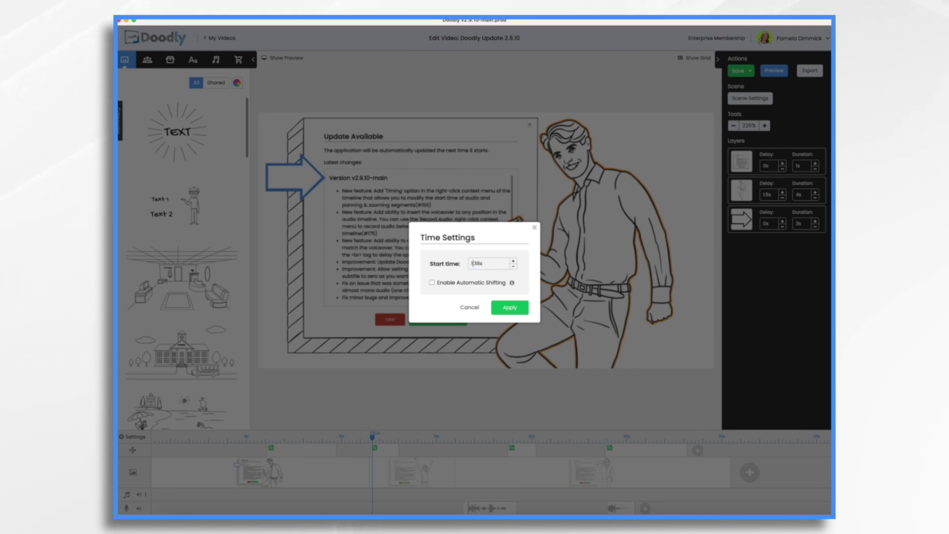
left_click(432, 282)
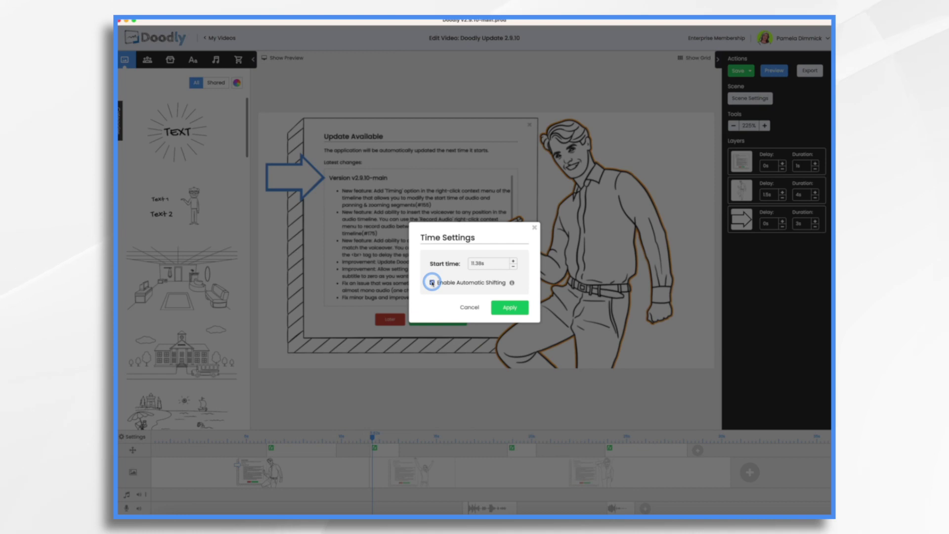
left_click(511, 309)
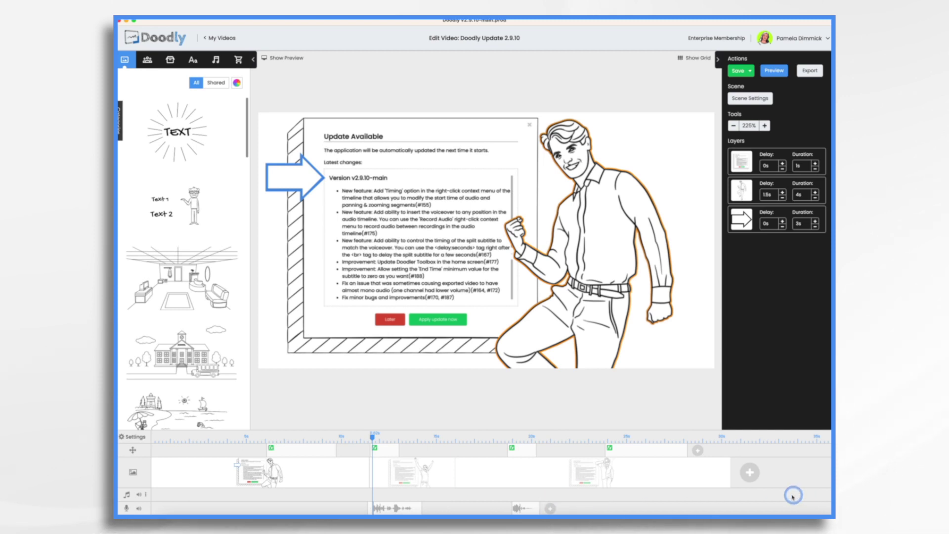
Step: Select the Update Available image and man illustration, then save the project with Cmd+S
scroll(791, 496, "right", 2)
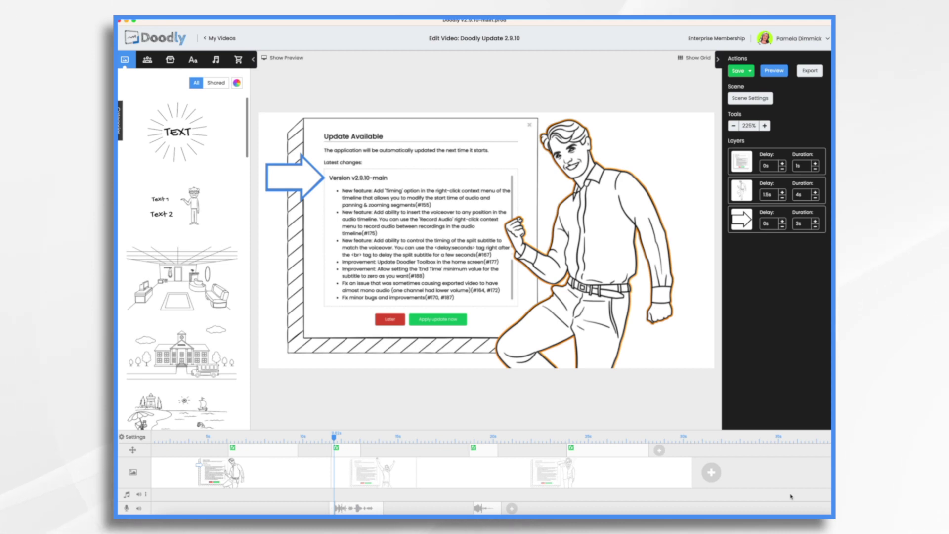
left_click(404, 230)
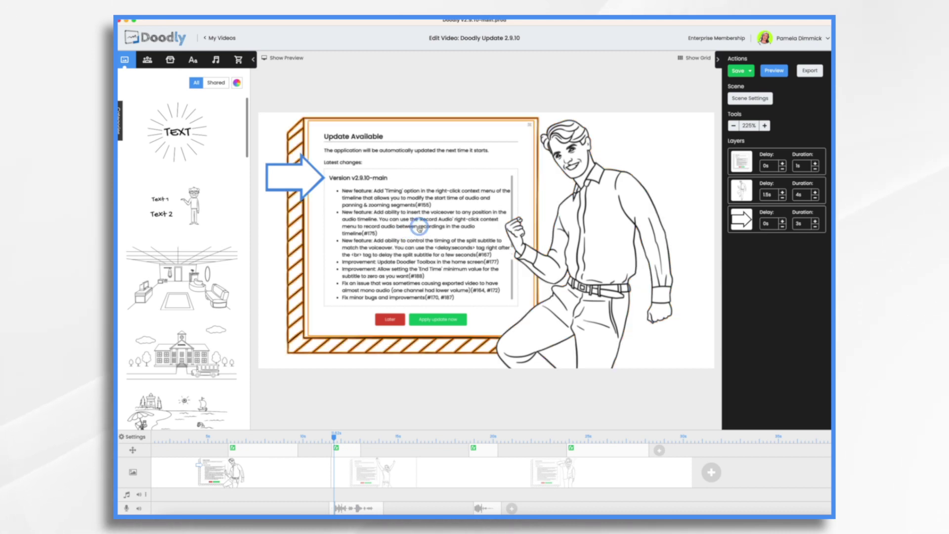
left_click(502, 216)
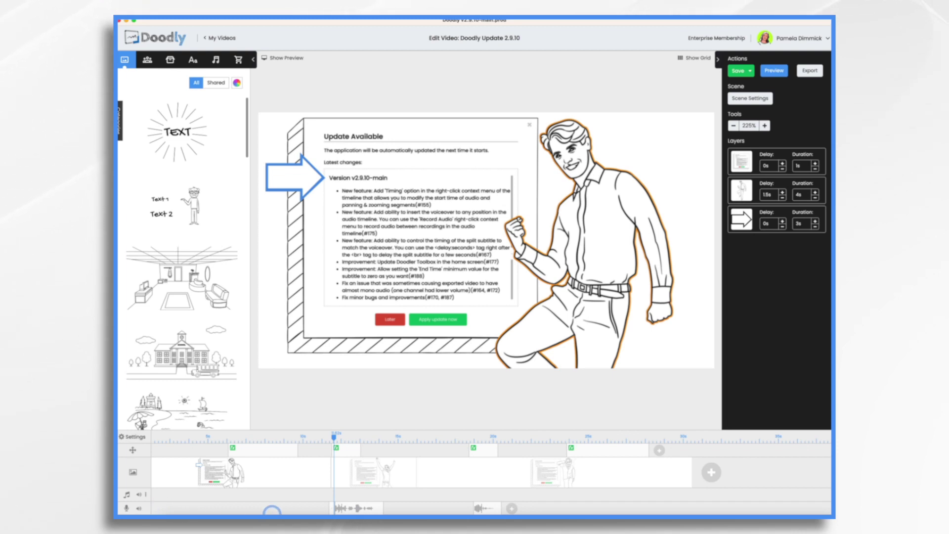
key("super+s")
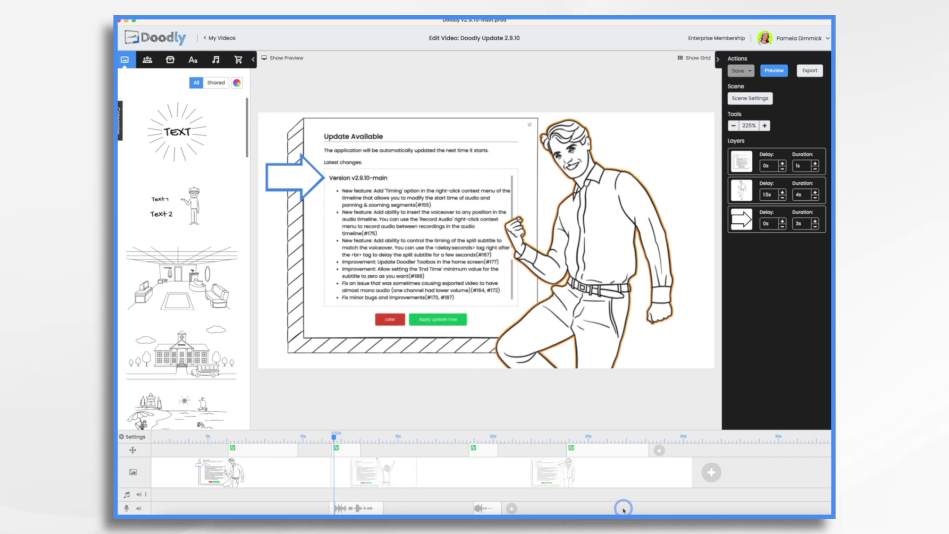
right_click(623, 510)
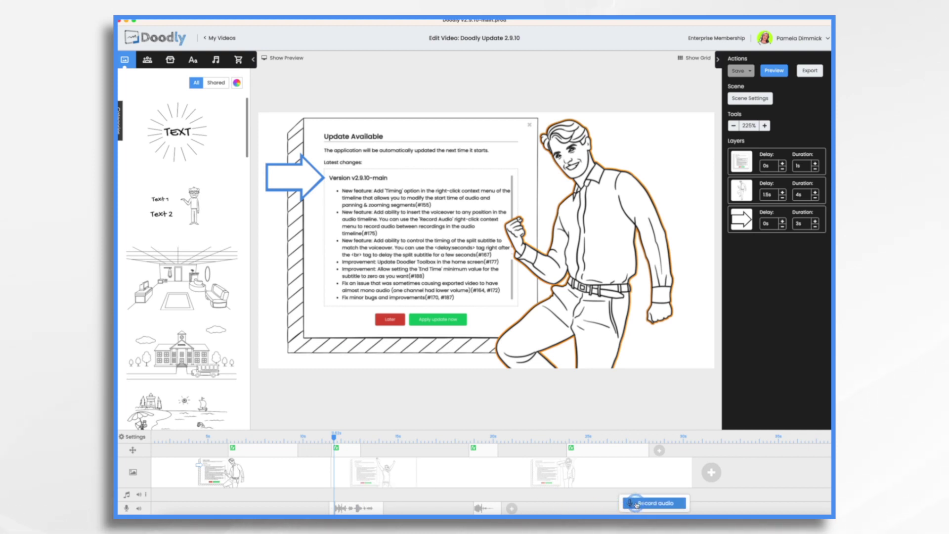
Step: Record a first voiceover on the voice track from a slightly later start point
left_click(637, 504)
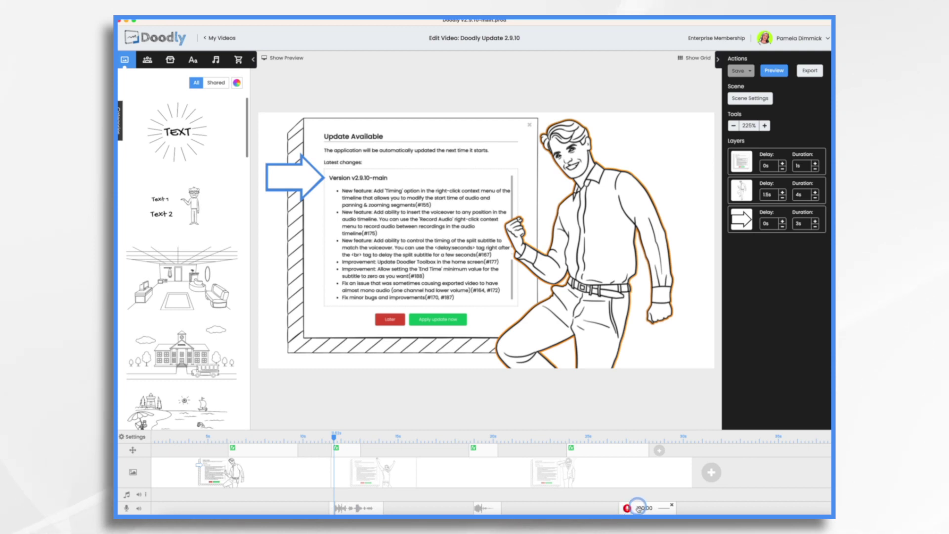
left_click_drag(628, 510, 623, 510)
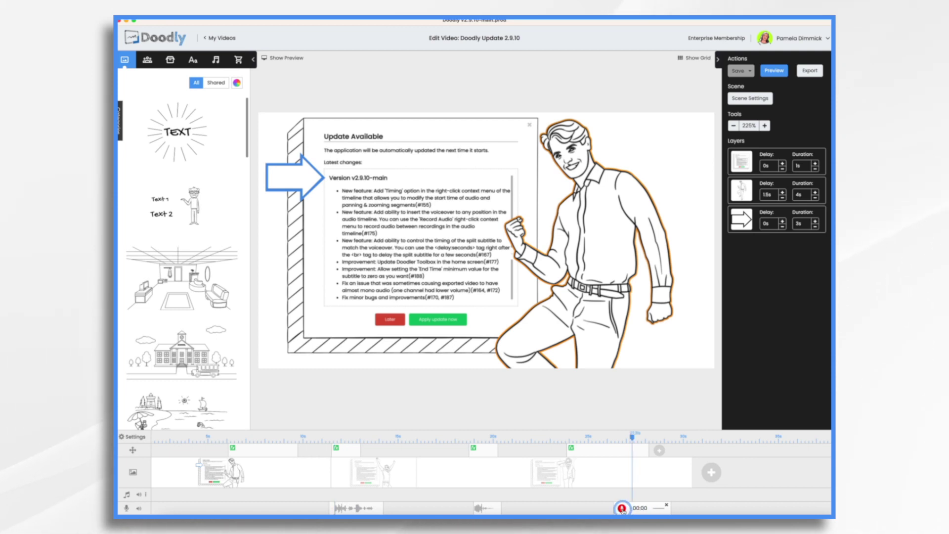
left_click(622, 508)
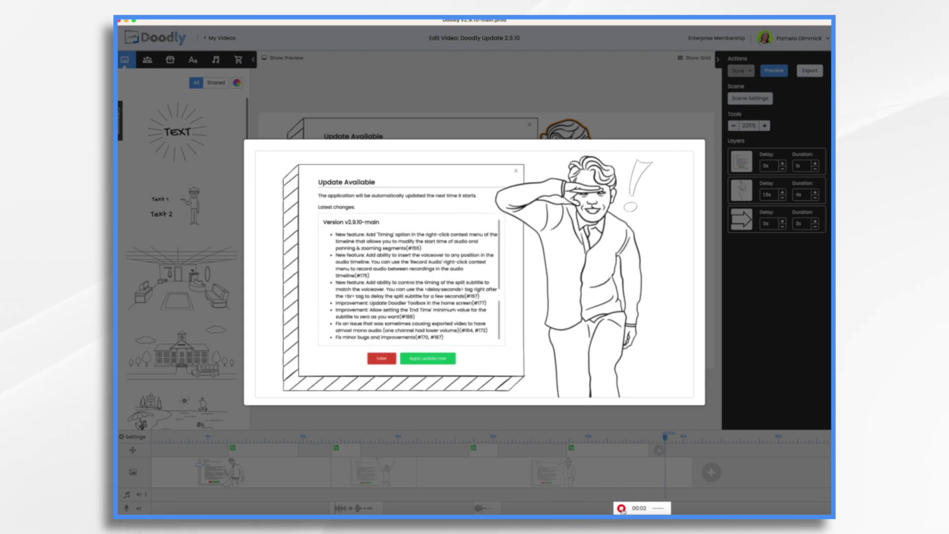
left_click(622, 508)
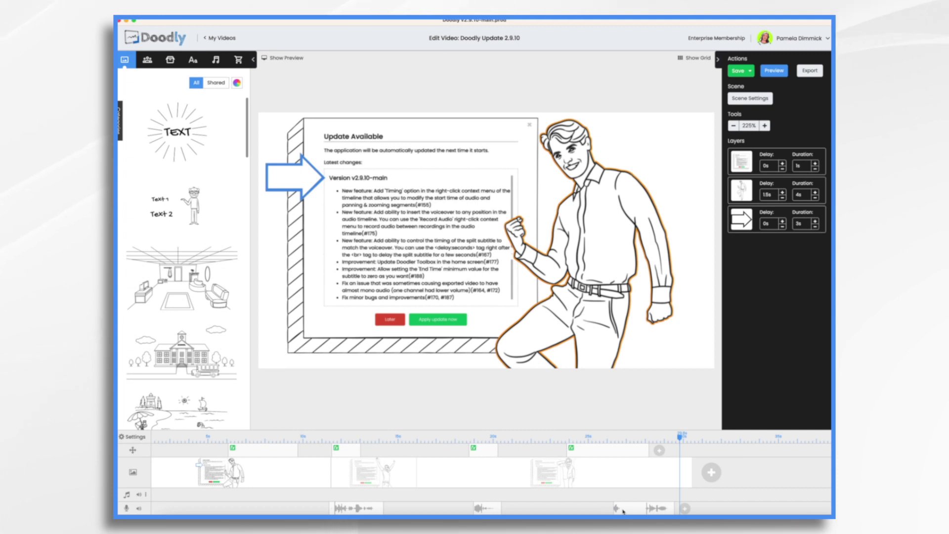
Step: Record a second voiceover further left and nudge the clip slightly earlier
right_click(410, 510)
left_click(429, 506)
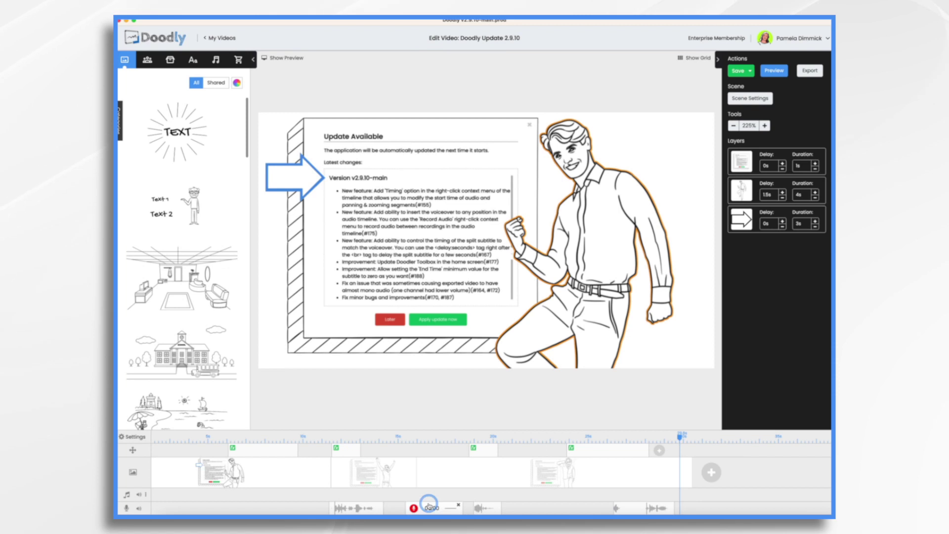
left_click(415, 508)
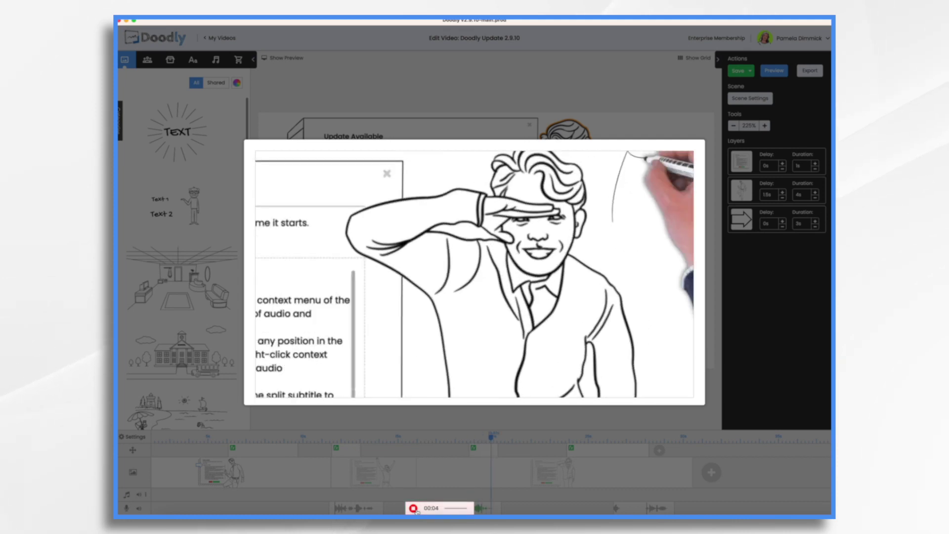
left_click(414, 509)
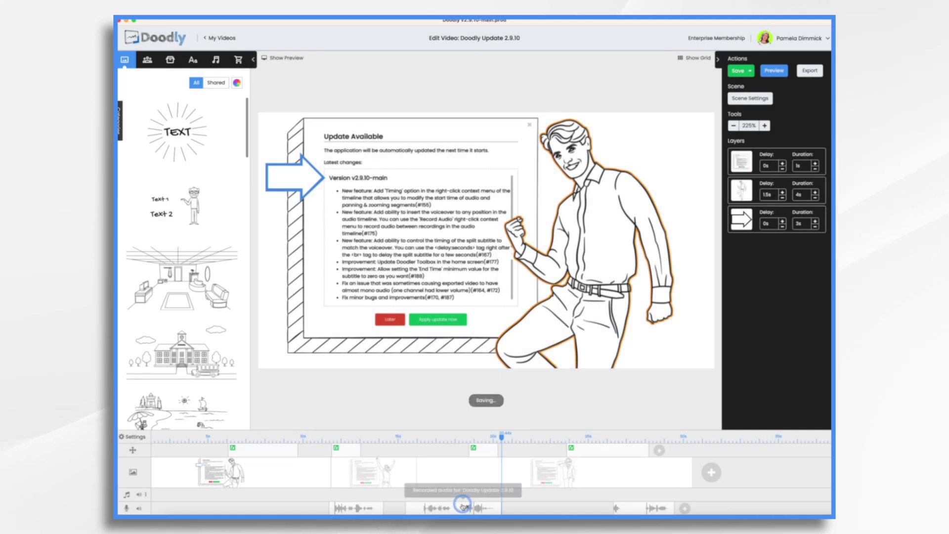
left_click_drag(454, 509, 446, 507)
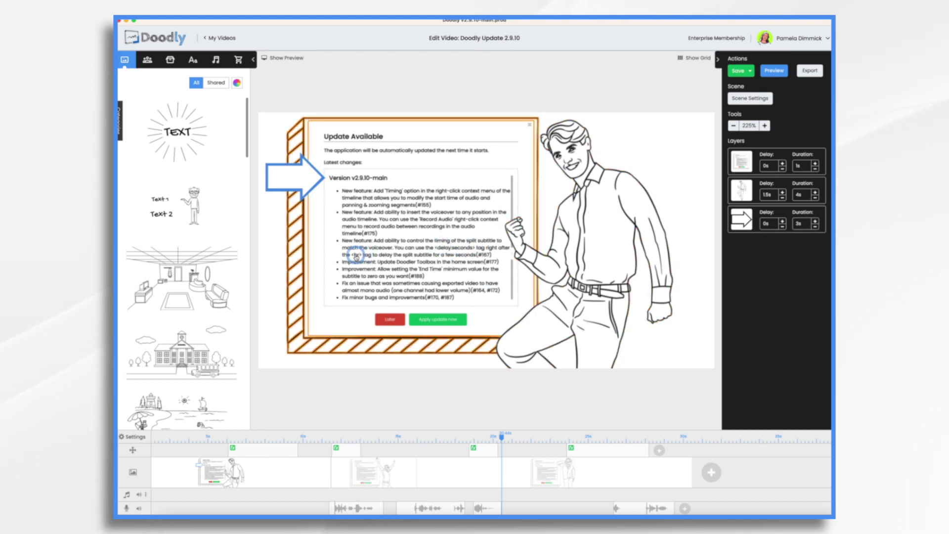
Step: Record an opening voiceover at the very start of the scene
scroll(228, 511, "left", 2)
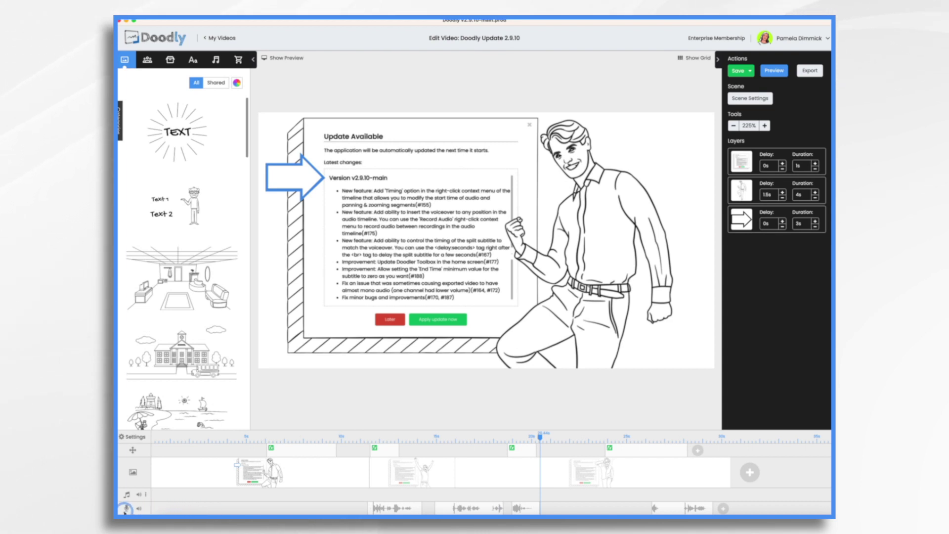
right_click(162, 508)
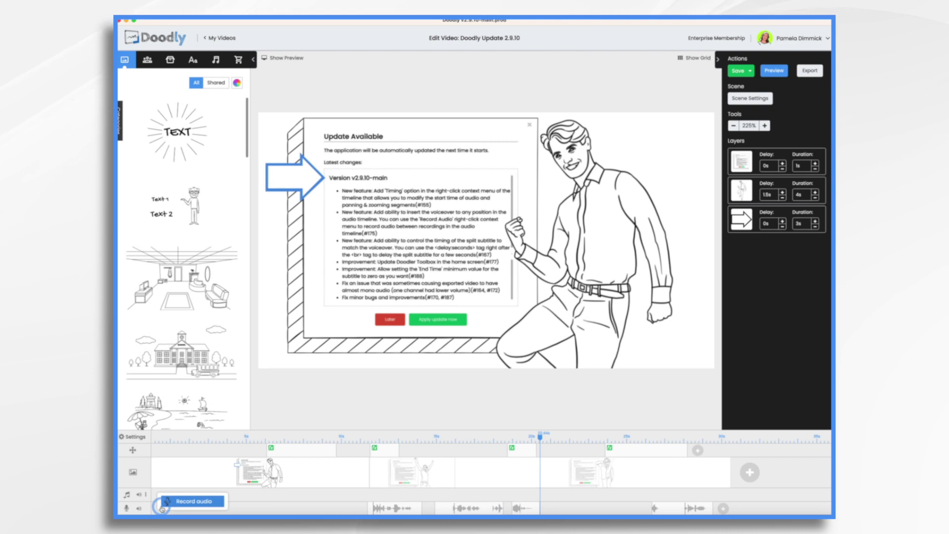
left_click(188, 501)
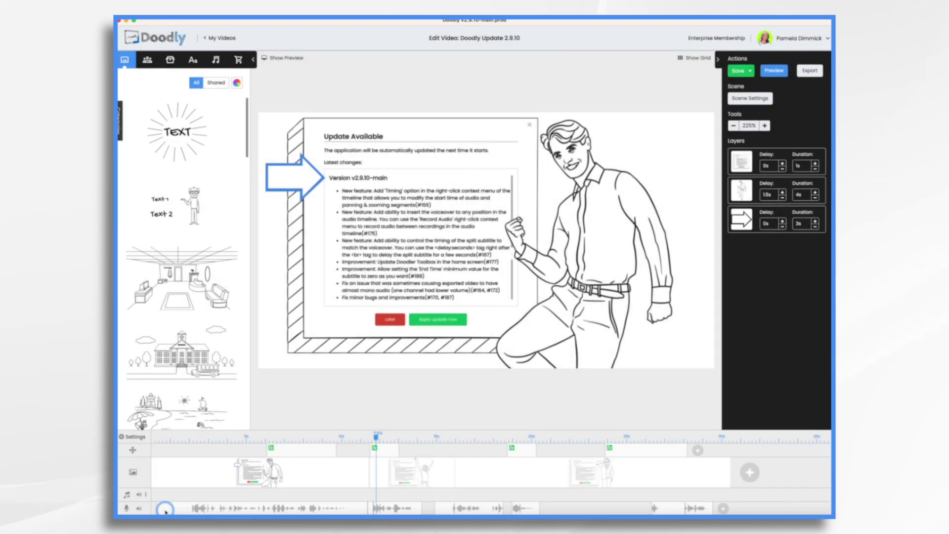
left_click(301, 484)
Step: Show the preview alongside the canvas and jump playback back to 2 seconds
left_click(242, 500)
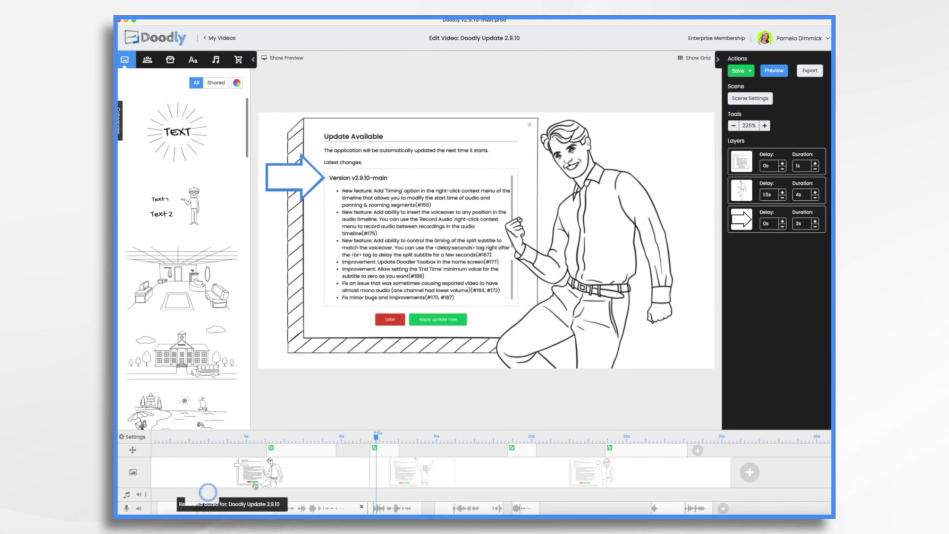
left_click(461, 466)
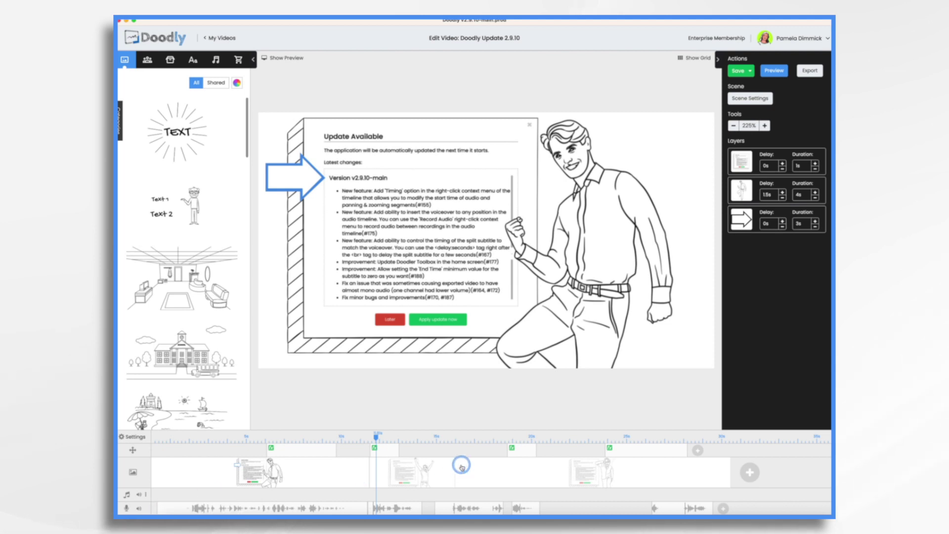
left_click(262, 508)
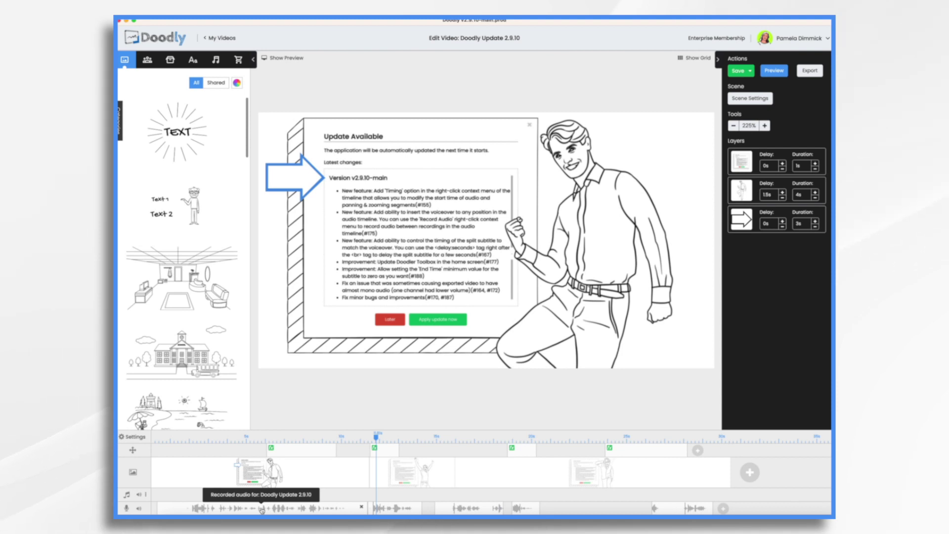
left_click(432, 470)
left_click(301, 501)
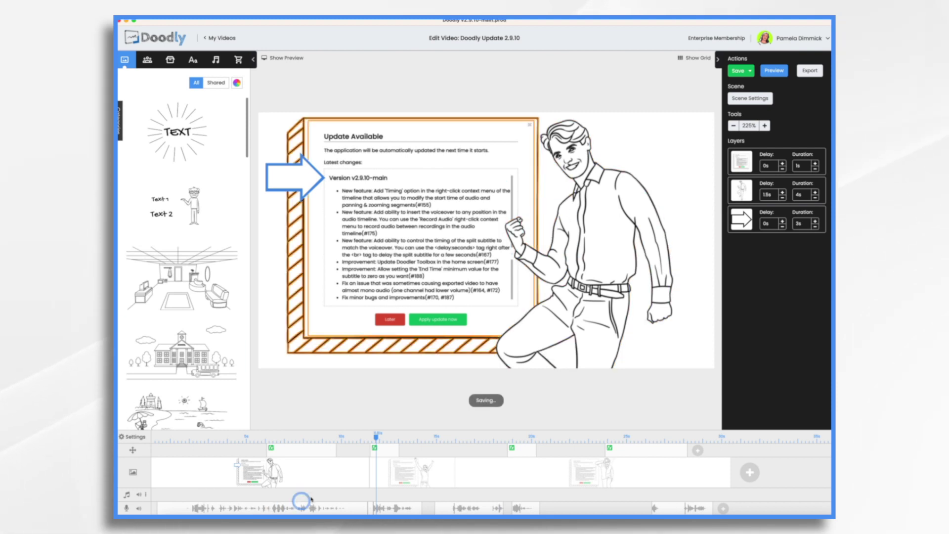
left_click(280, 58)
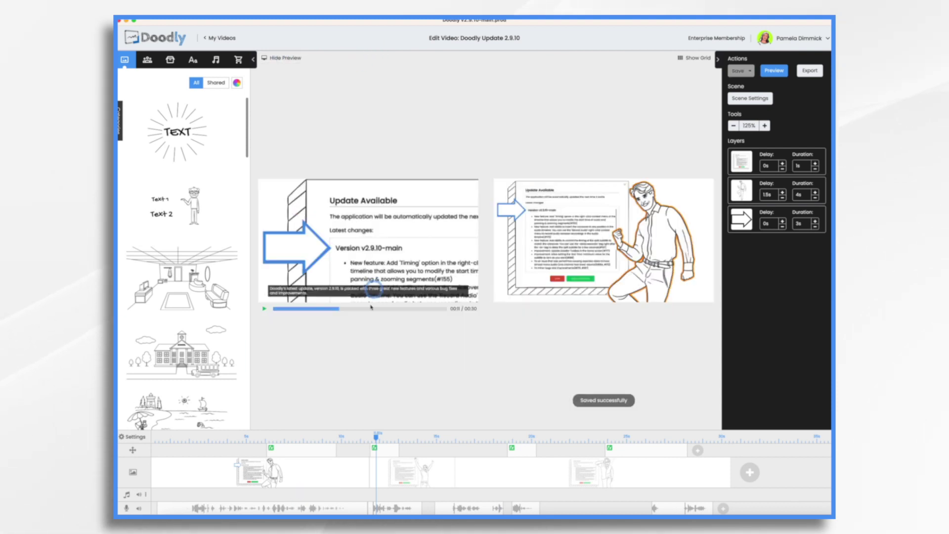
left_click(201, 438)
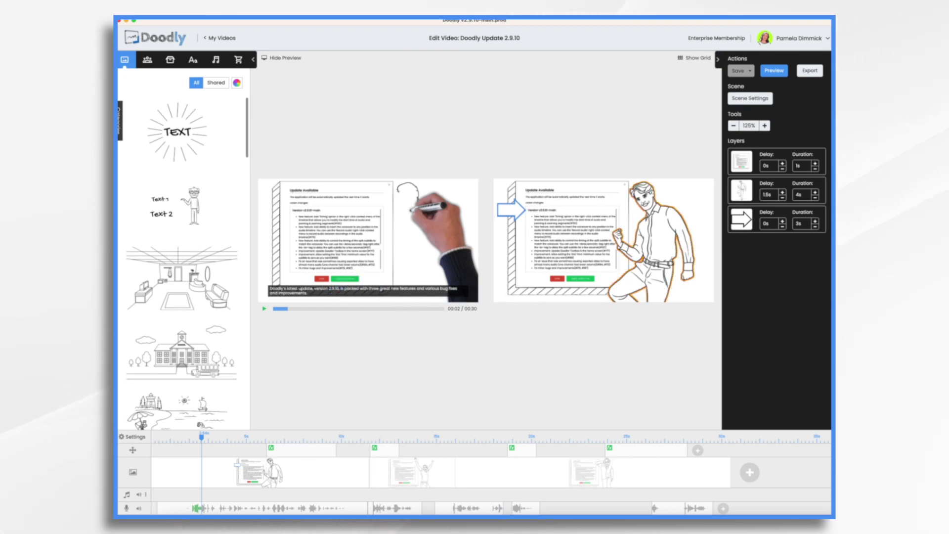
Step: Open Scene Settings from the right panel to view the subtitle text and timing
left_click(750, 99)
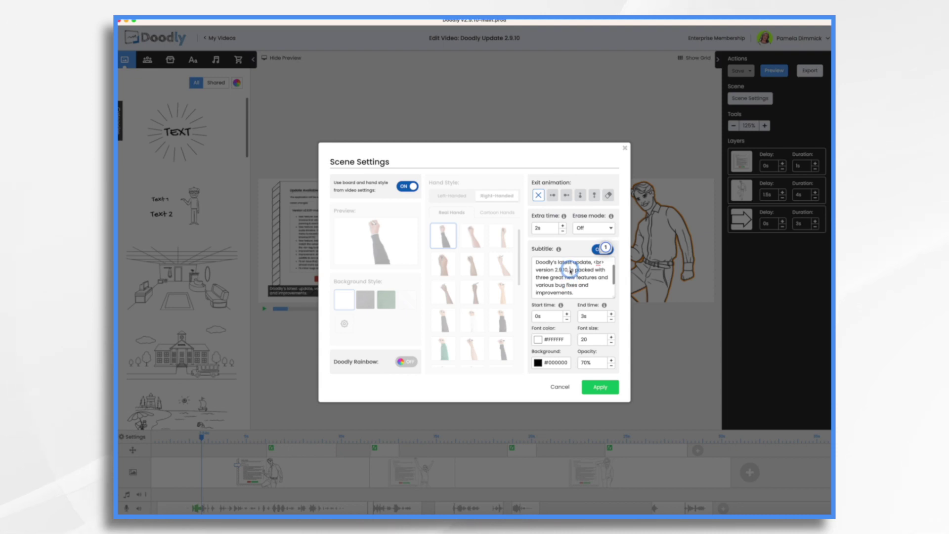
Step: Insert <br> after 'version 2.9.10,' in the subtitle, apply, and play the preview
left_click(571, 270)
type("<br>")
left_click(603, 389)
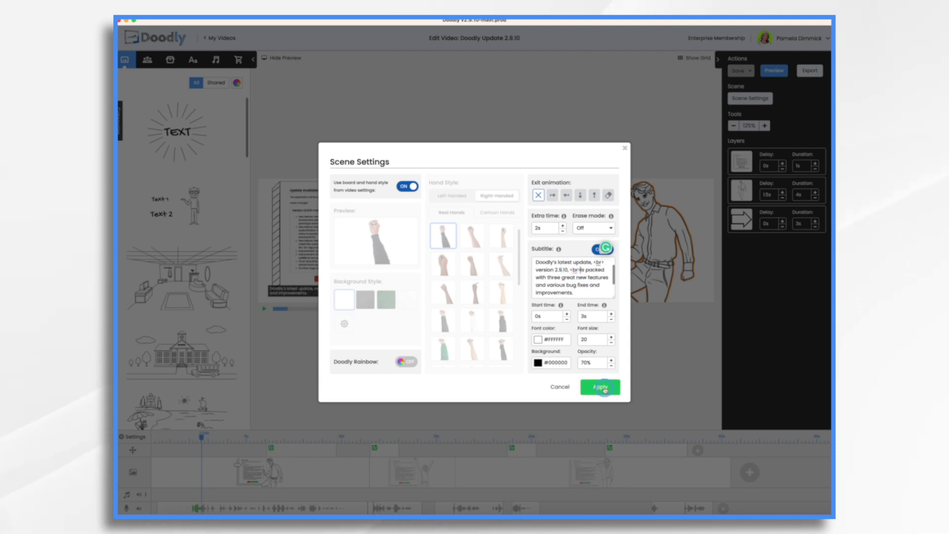
left_click(269, 312)
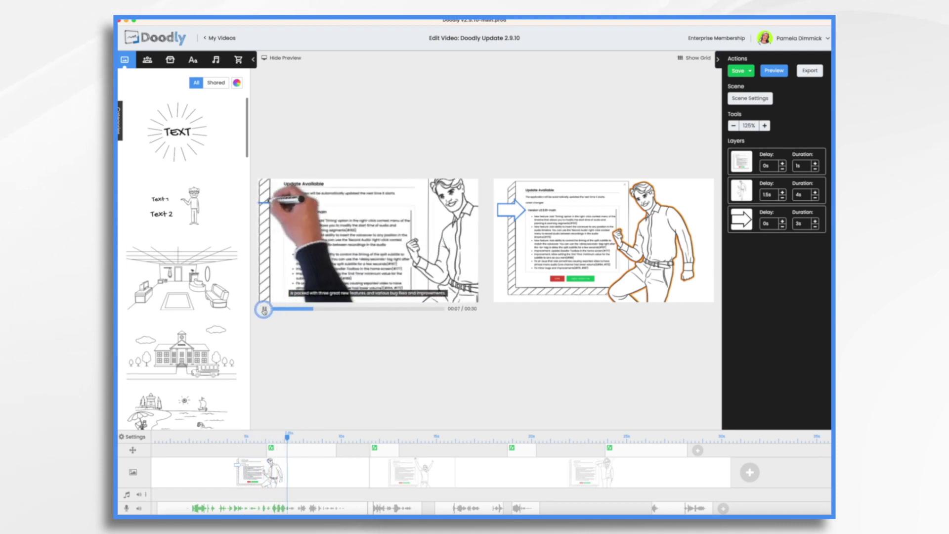
left_click(266, 310)
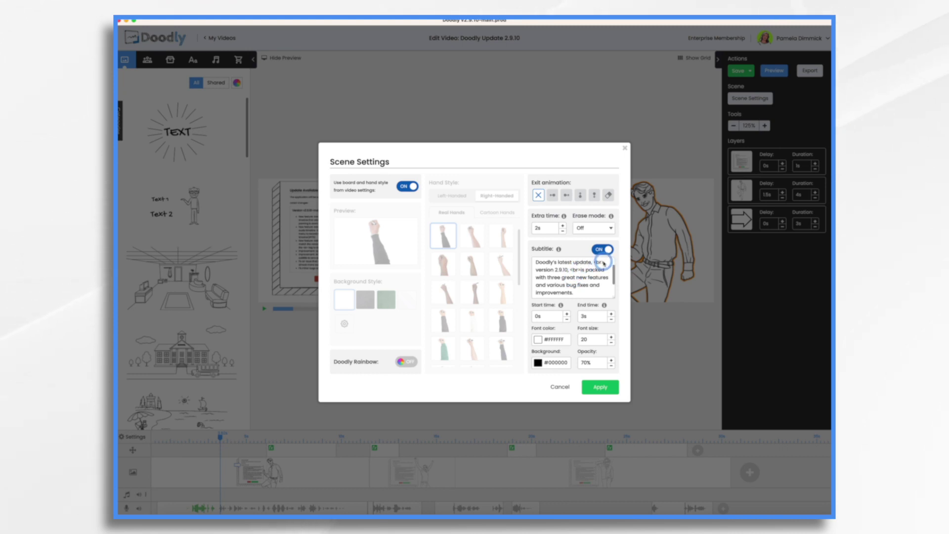
Step: Add a <delay:1> tag to the subtitle, apply it, and rewind the preview to about 1s
left_click(602, 264)
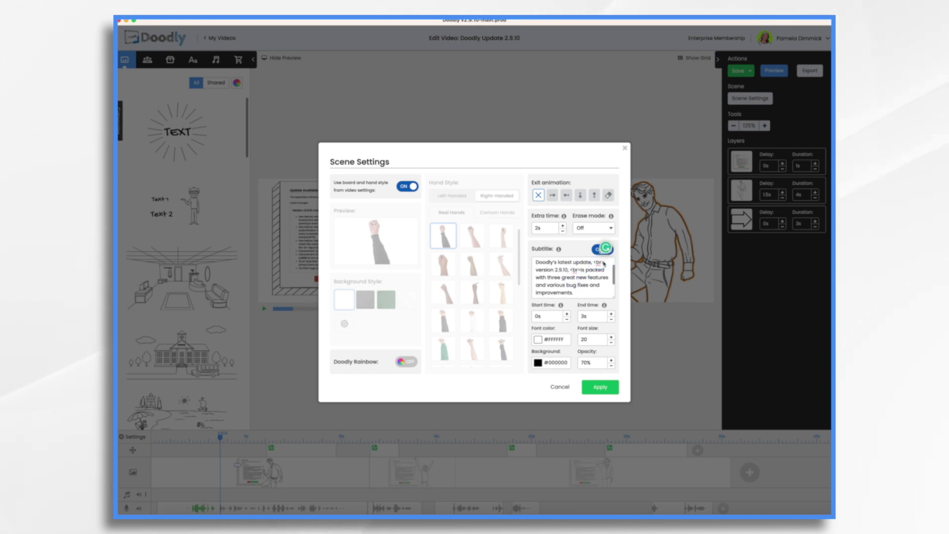
type("<delay:")
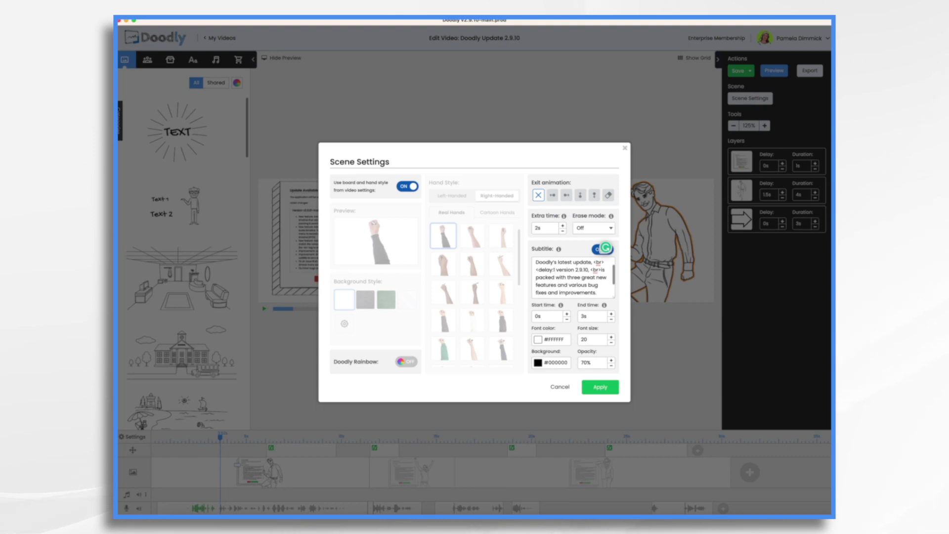
type("1>")
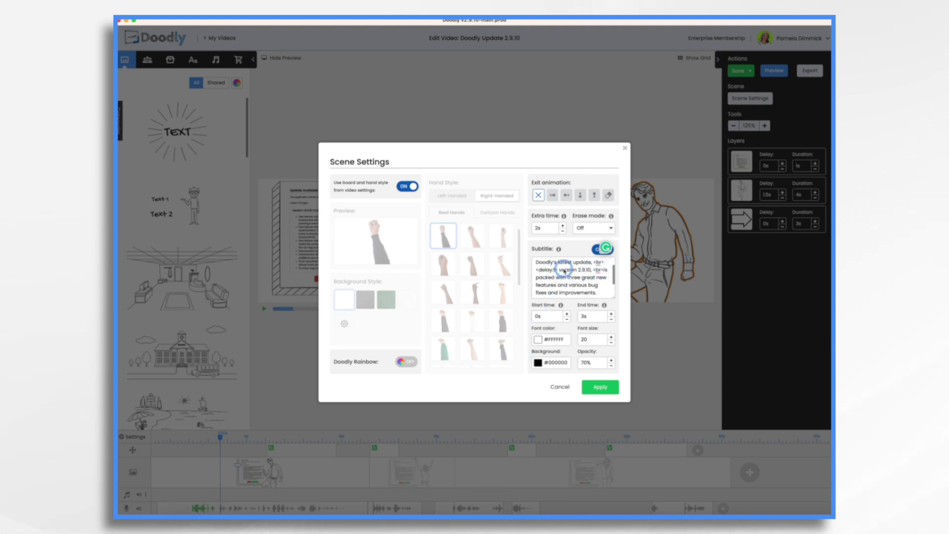
left_click(610, 388)
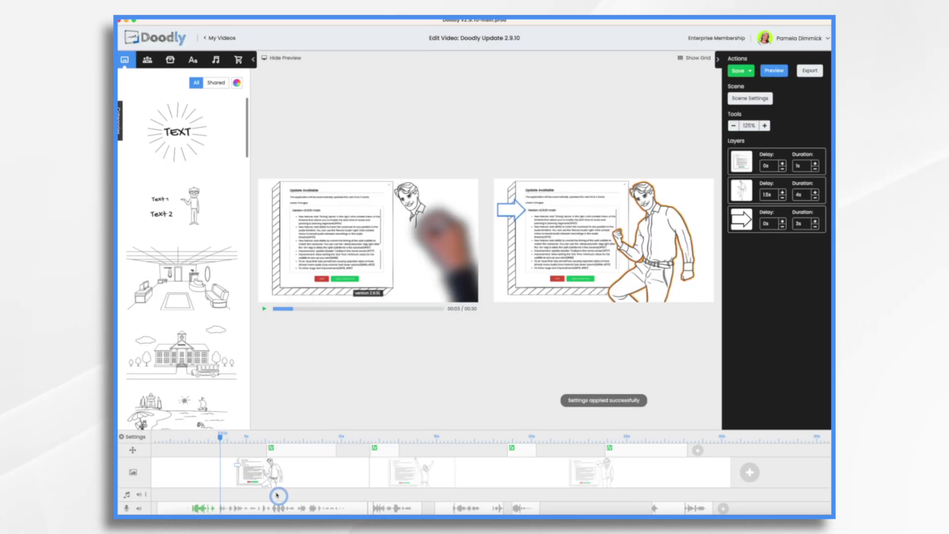
left_click_drag(222, 437, 186, 439)
Step: Preview, then append 'like it' after <delay:3> in the second scene's subtitle and apply
left_click(271, 311)
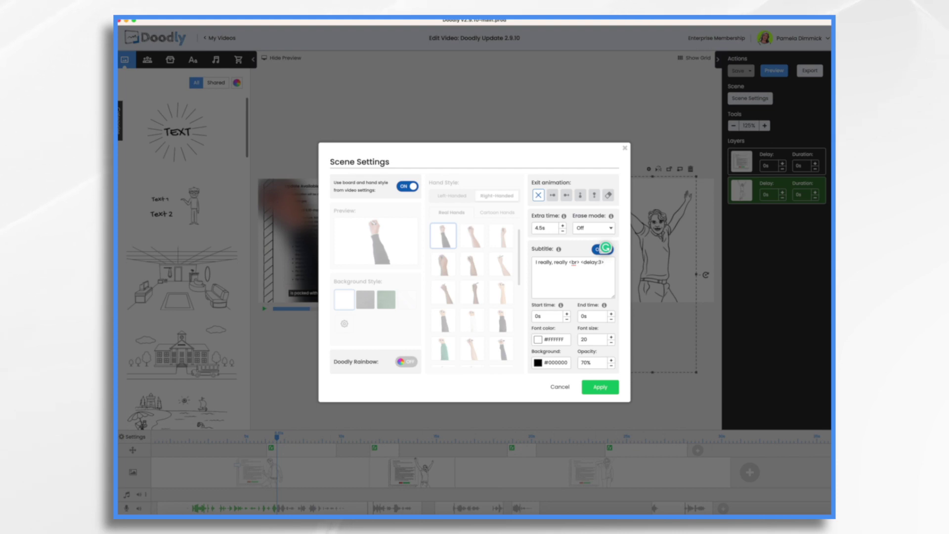
type("I")
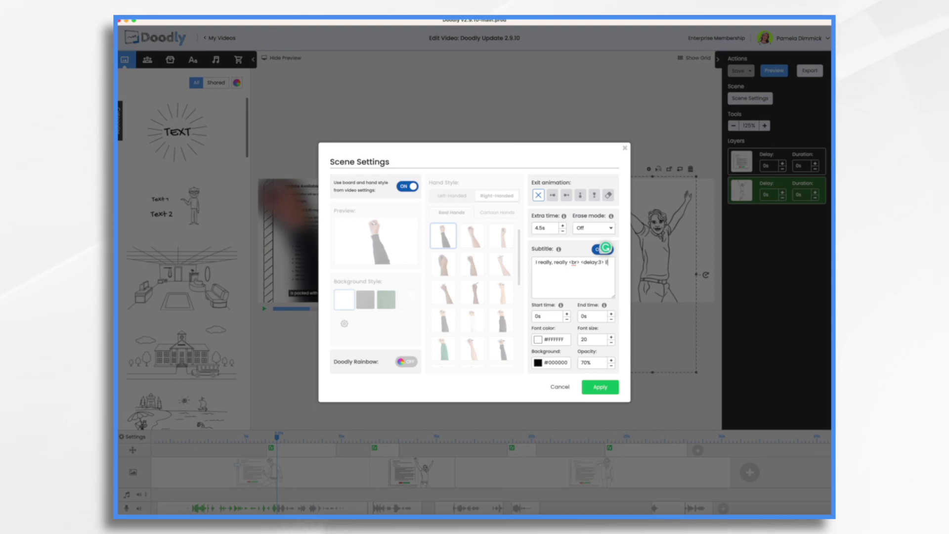
type("ike it")
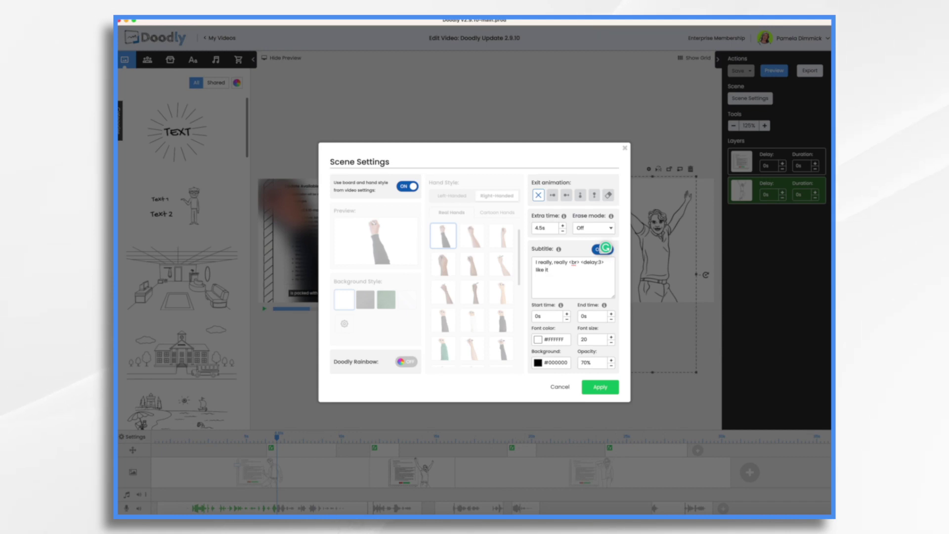
left_click(601, 389)
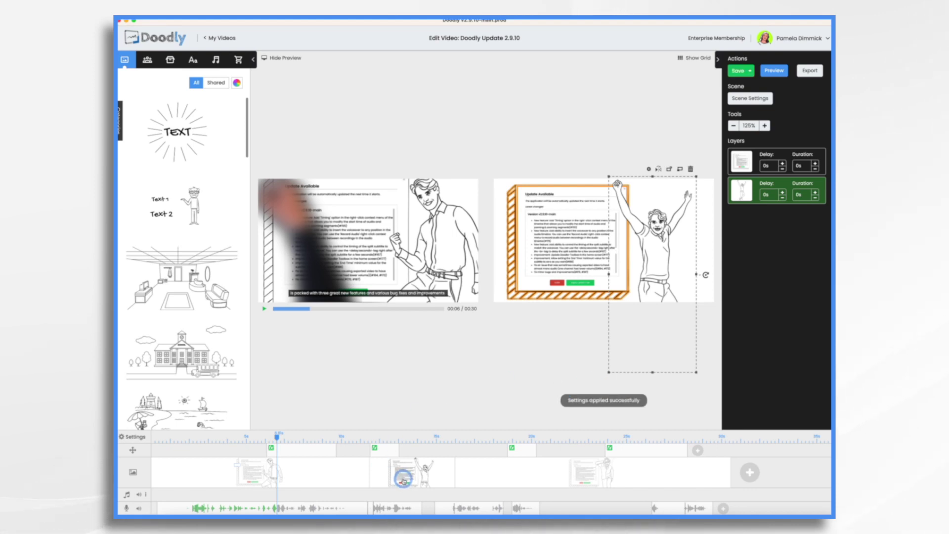
right_click(403, 478)
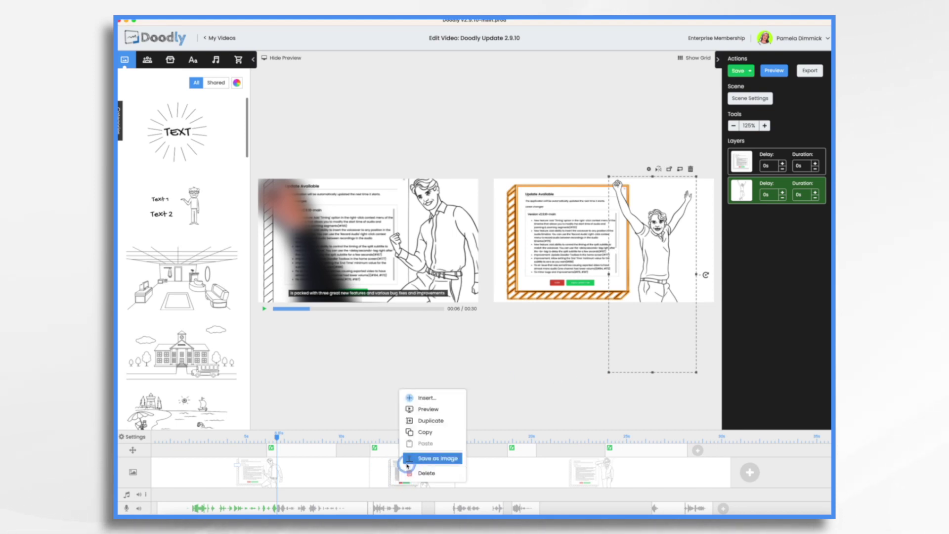
left_click(420, 412)
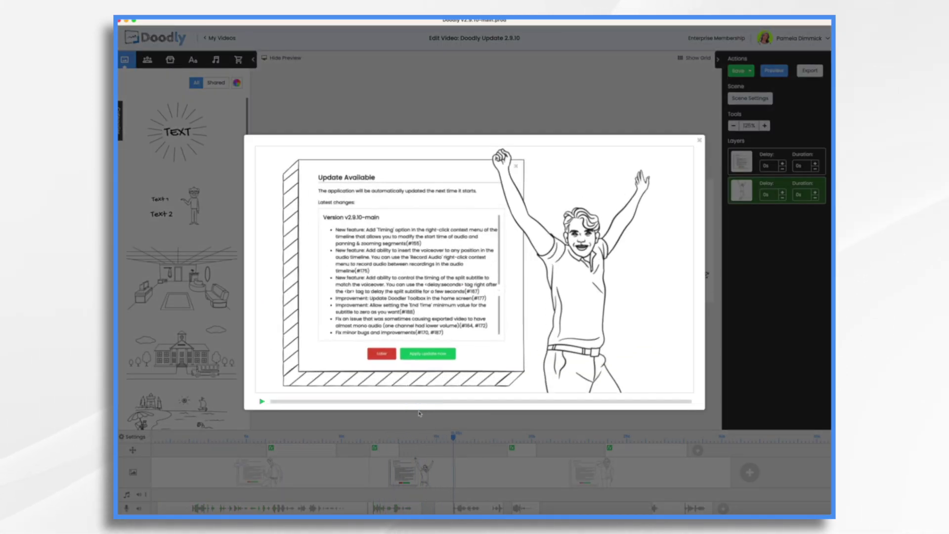
left_click(700, 141)
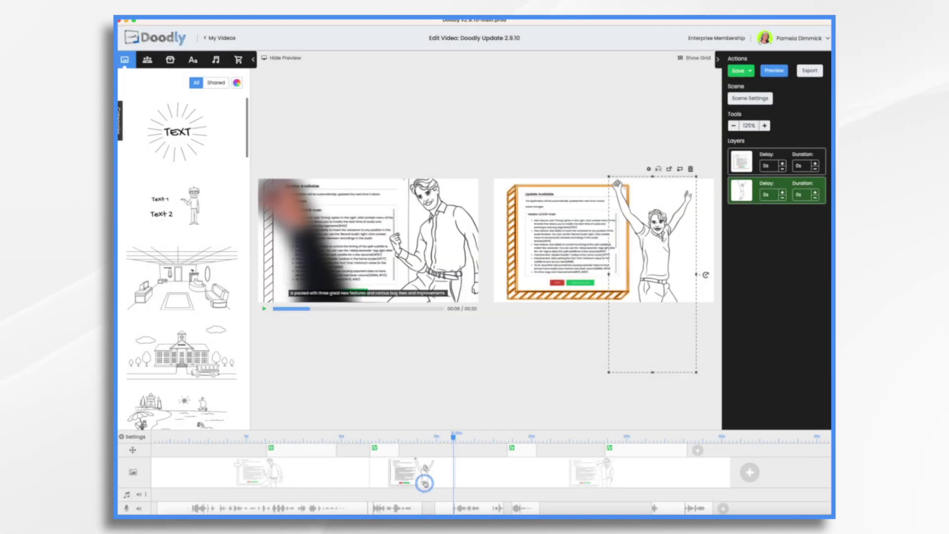
Step: Give the second scene 7s of extra time and start the voiceover clip at 17.92s
left_click(749, 99)
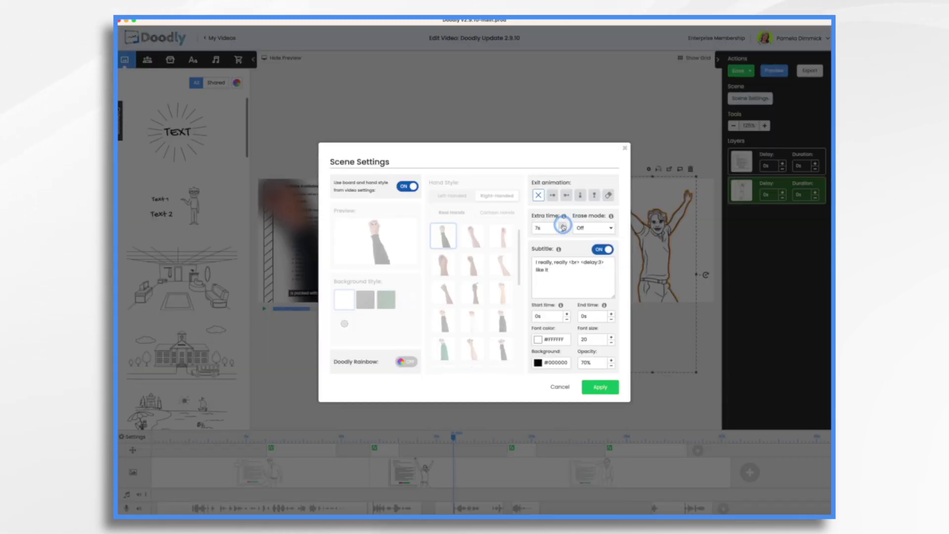
left_click(596, 393)
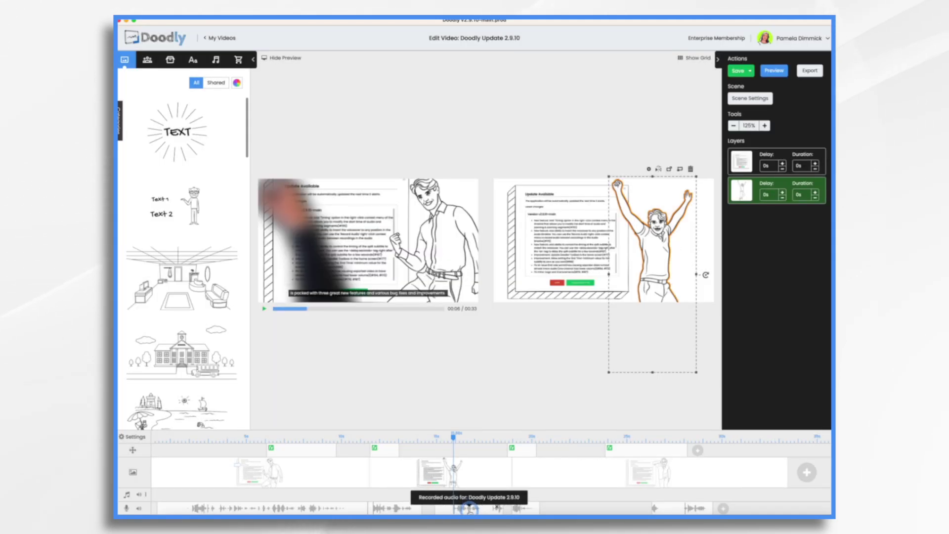
right_click(470, 509)
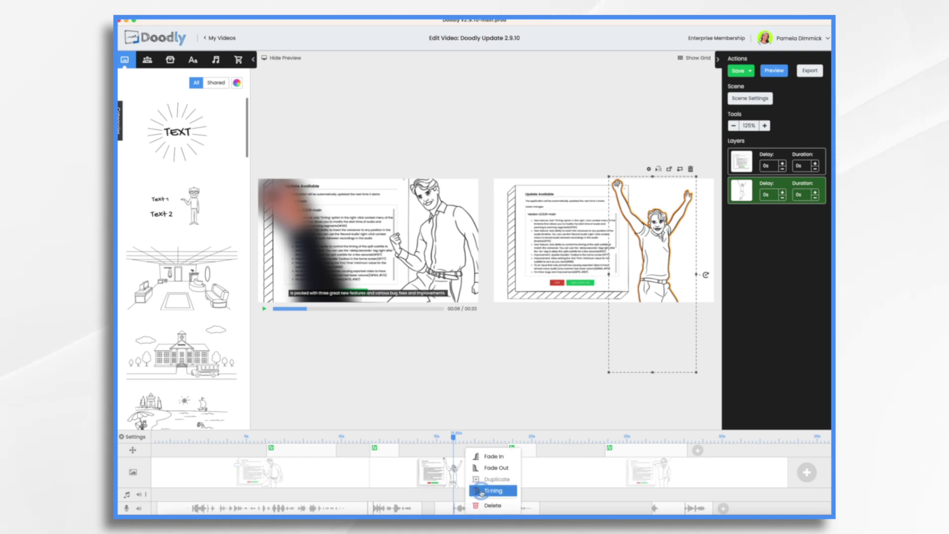
left_click(482, 491)
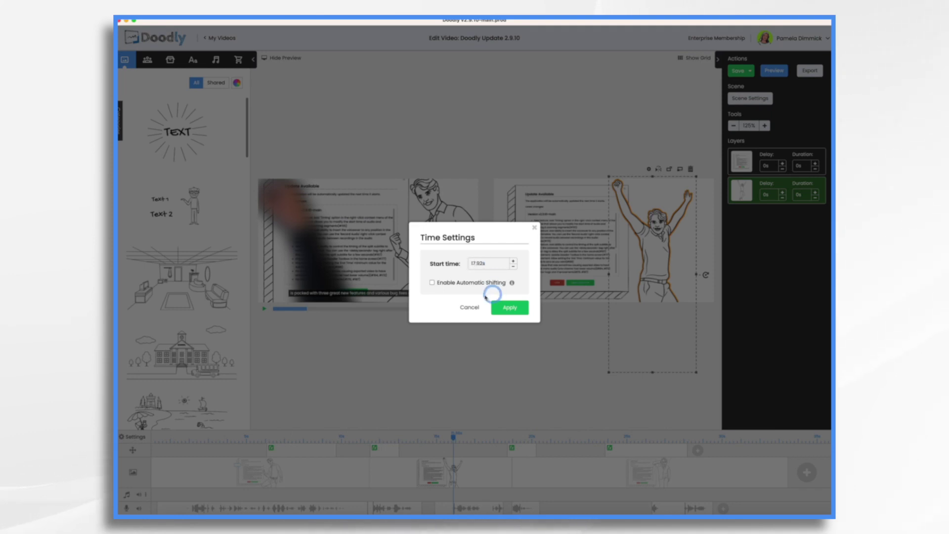
left_click(505, 308)
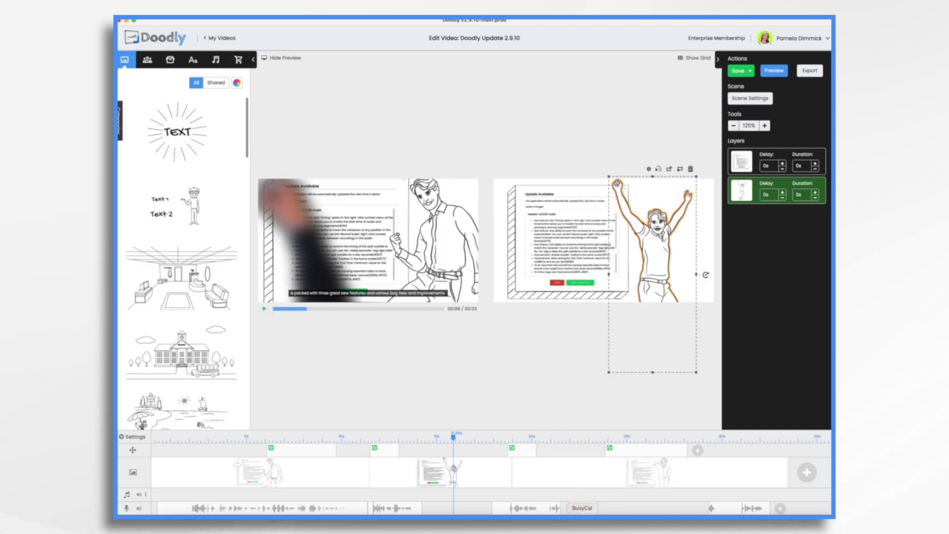
right_click(525, 450)
Step: Change the camera move's start time from 18.74s to 18.84s with automatic shifting turned off
left_click(546, 456)
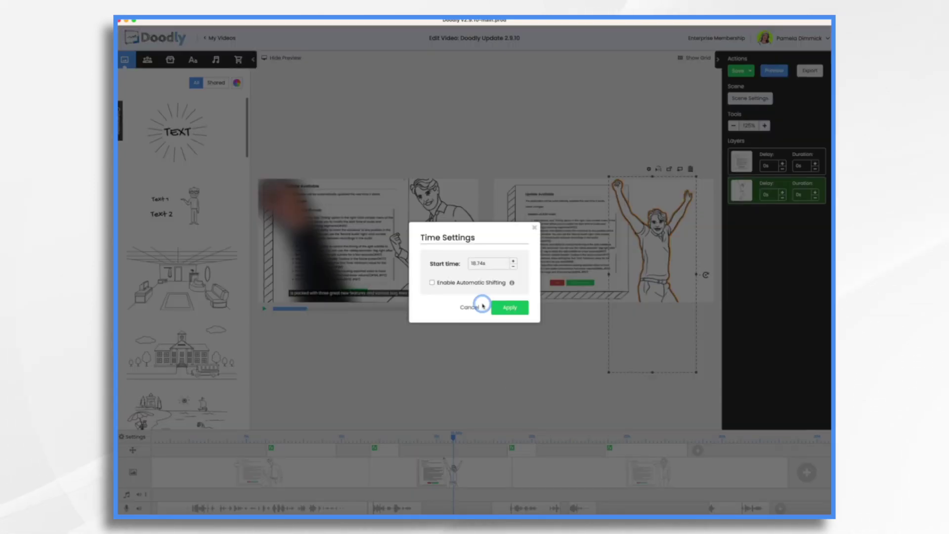
left_click(476, 264)
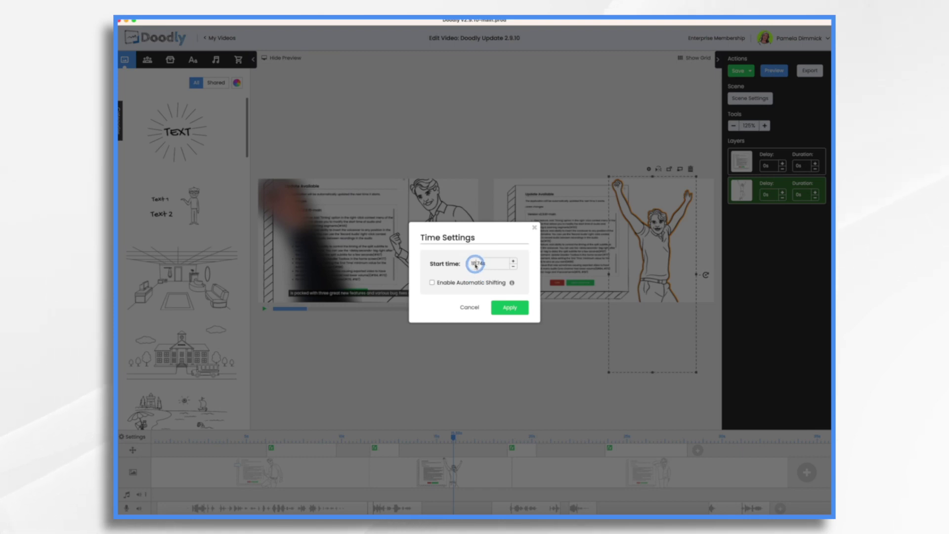
type("2")
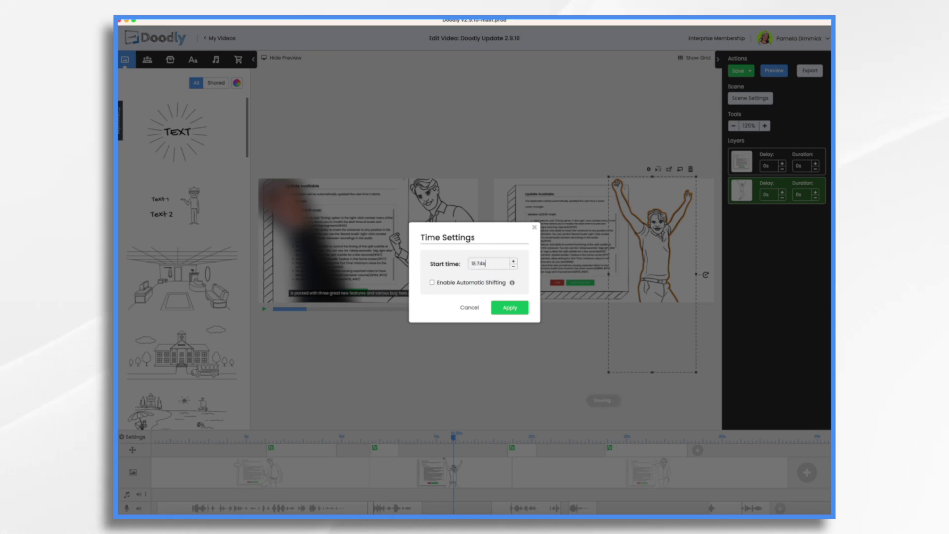
left_click(431, 283)
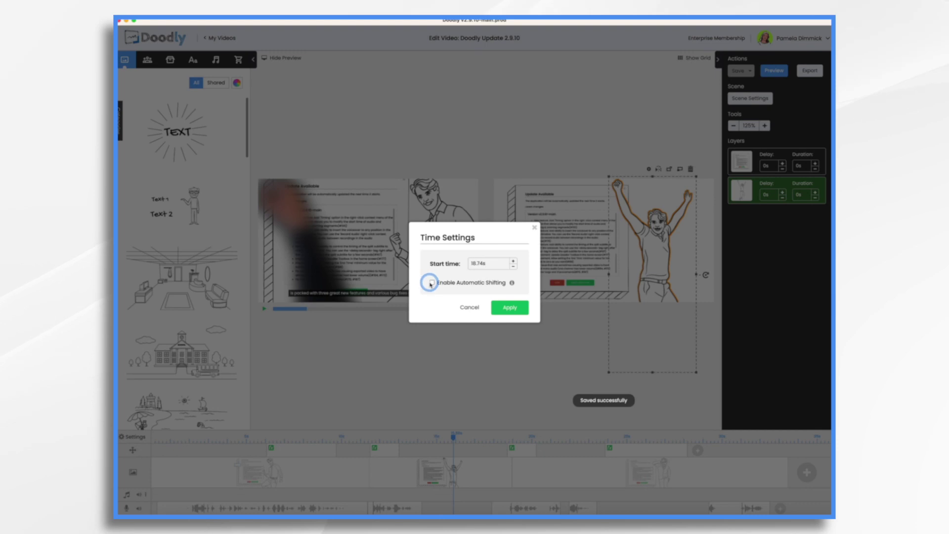
left_click(504, 310)
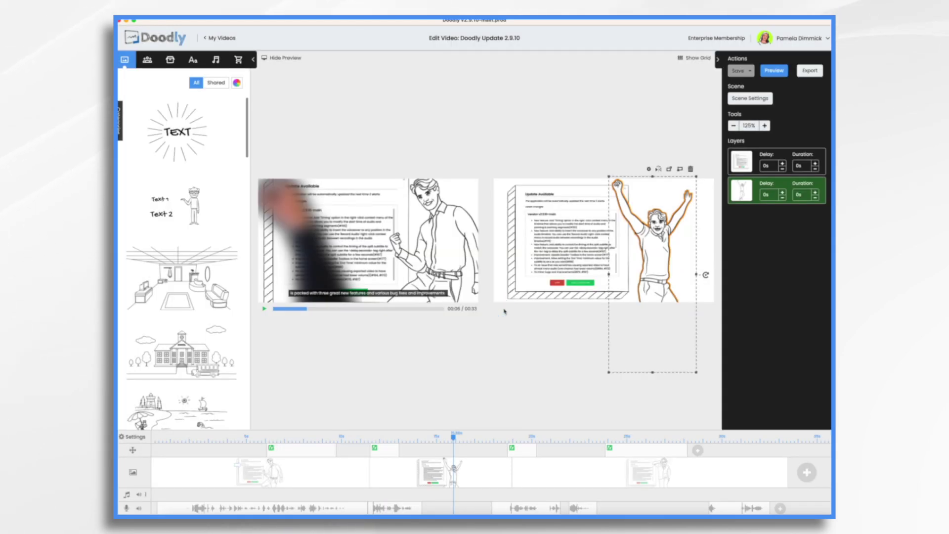
Step: Reapply the camera move's 18.84s start time and verify it in Timing
right_click(533, 460)
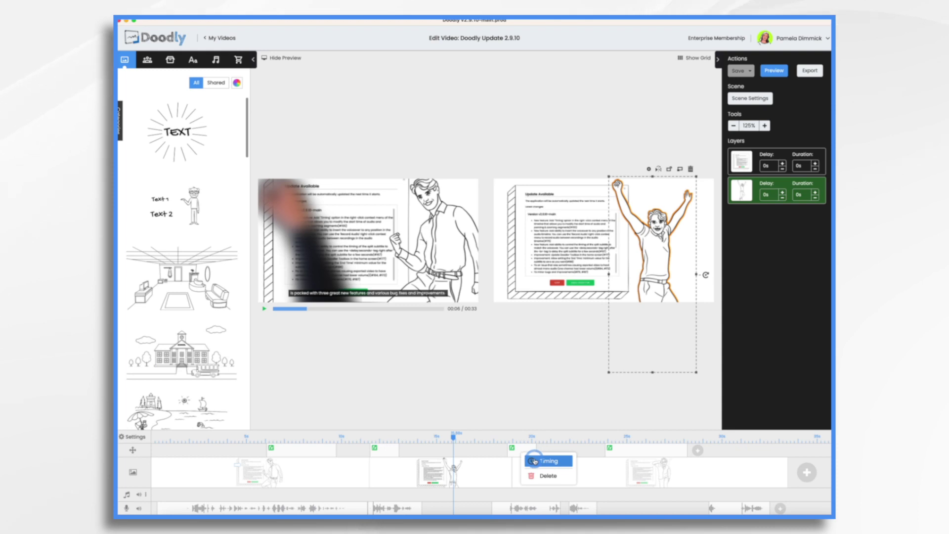
left_click(534, 461)
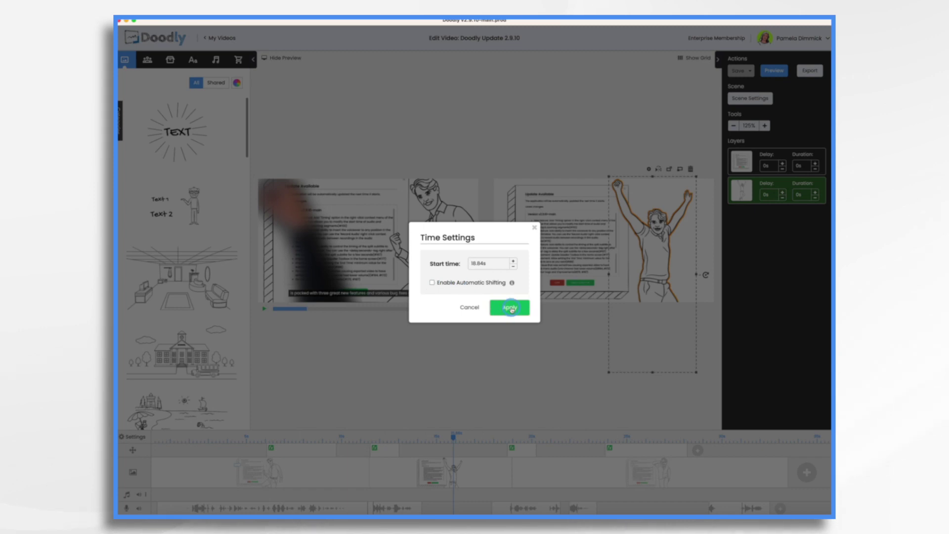
left_click(511, 308)
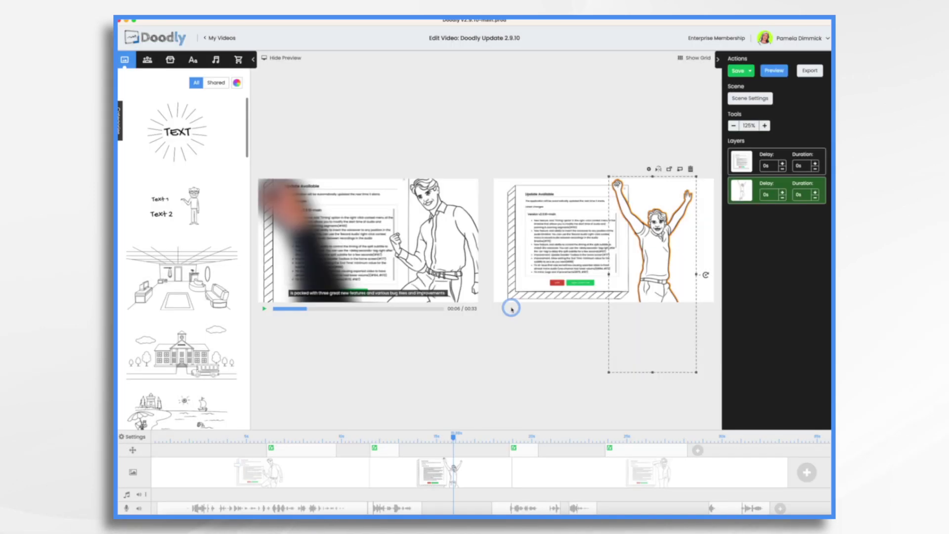
right_click(530, 456)
left_click(547, 461)
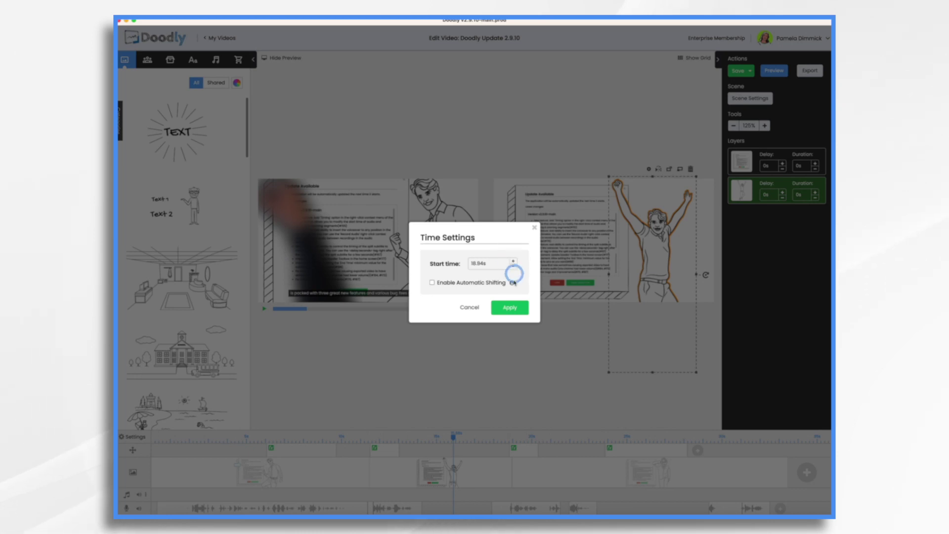
left_click(512, 313)
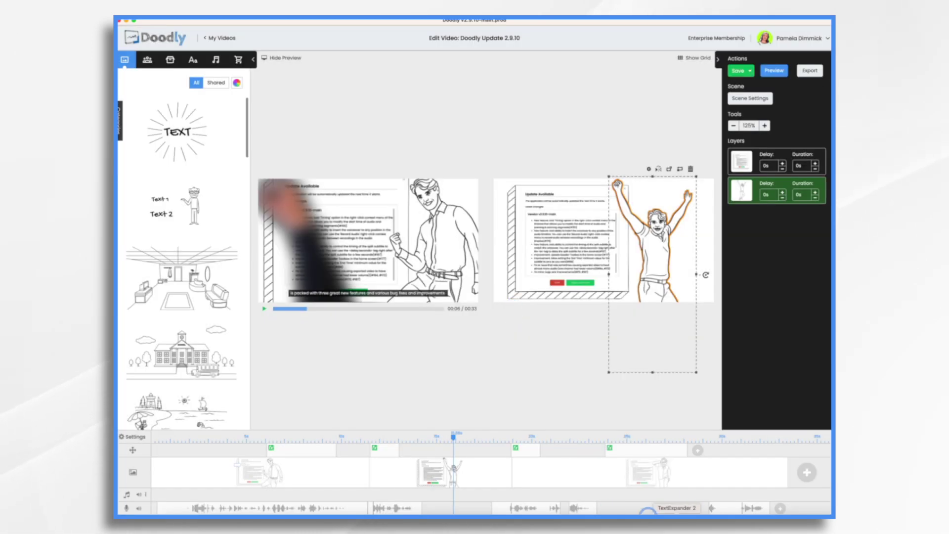